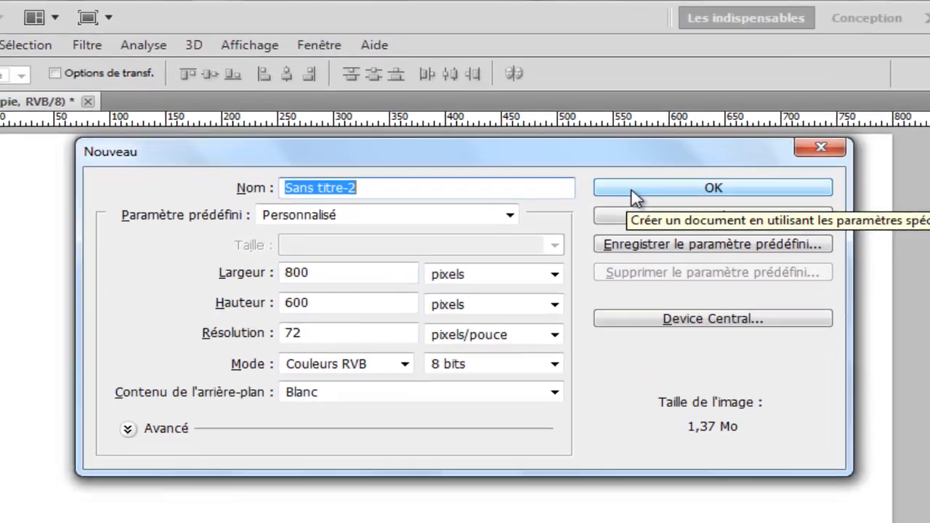
Create the 800 × 600 pixel document with a white background and convert its background into a layer named "arriere plan"
{"action": "left_click", "coordinate": [634, 195]}
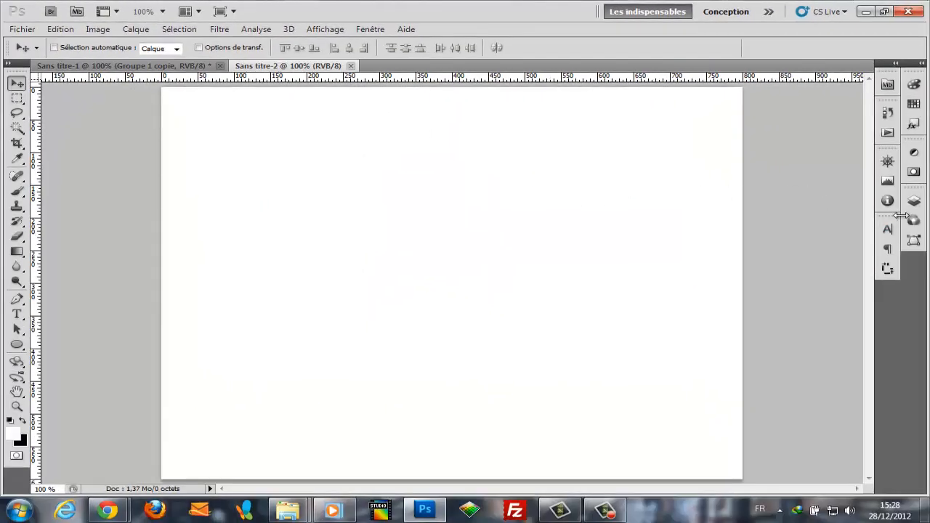
{"action": "left_click", "coordinate": [914, 201]}
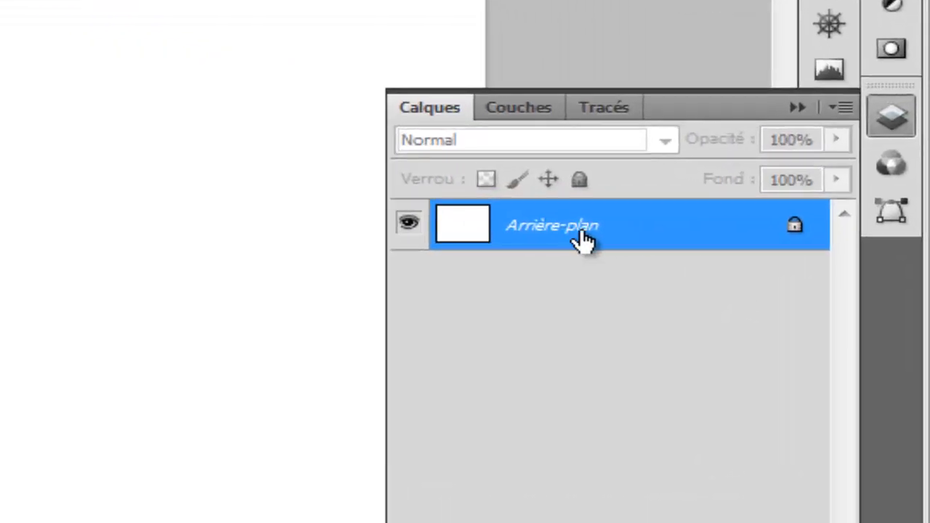
{"action": "double_click", "coordinate": [782, 253]}
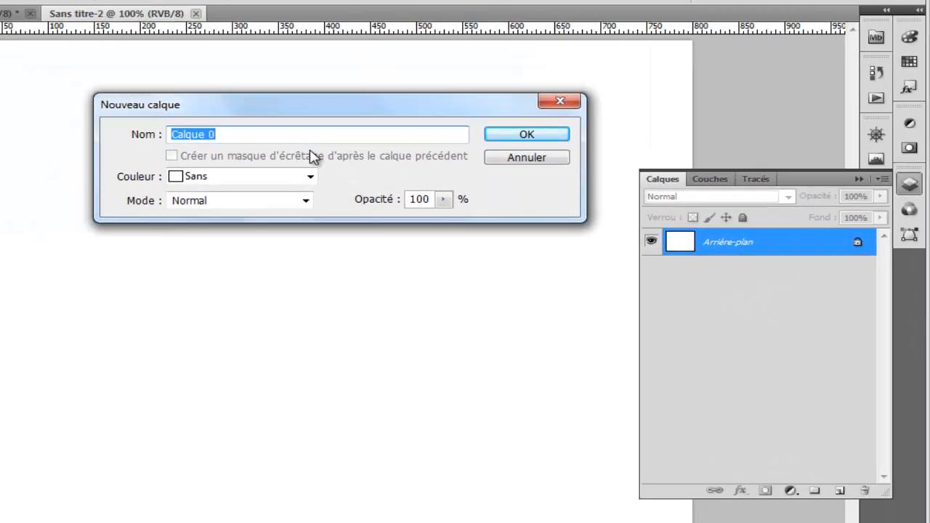
{"action": "type", "text": "arrier plan"}
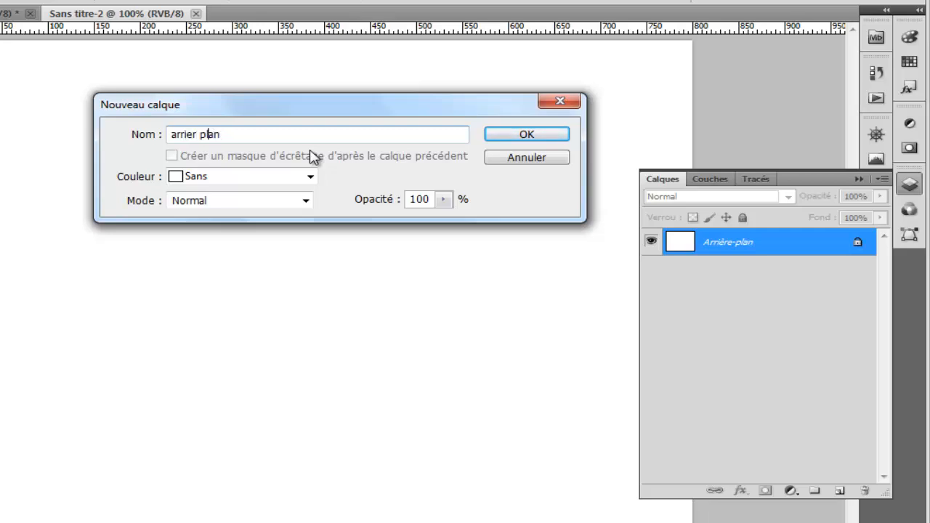
{"action": "key", "text": "Left"}
{"action": "type", "text": "e"}
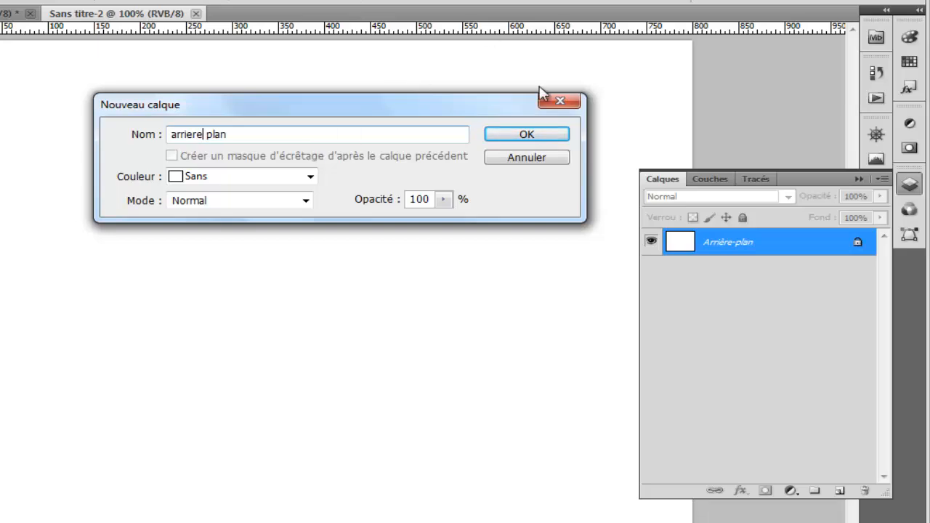
{"action": "left_click", "coordinate": [529, 137]}
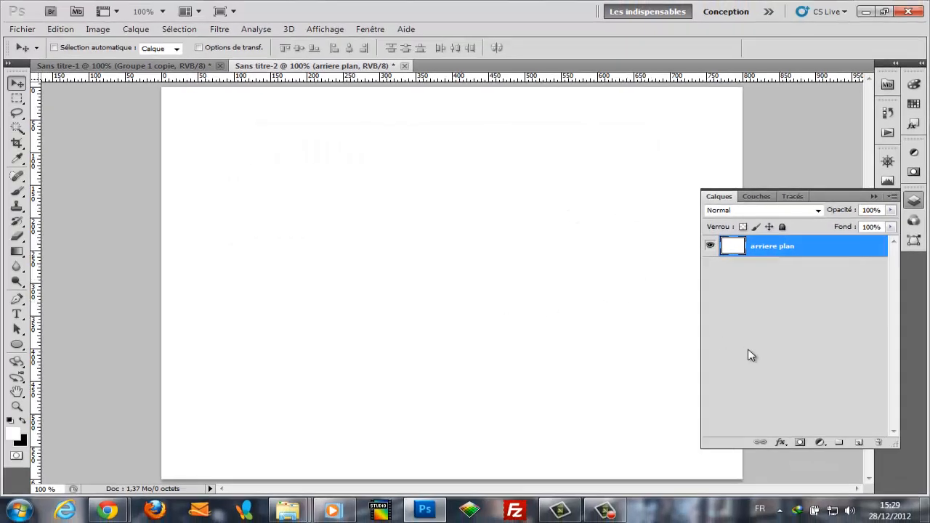
Add a new layer above "arriere plan" and name it "circle"
{"action": "left_click", "coordinate": [858, 443]}
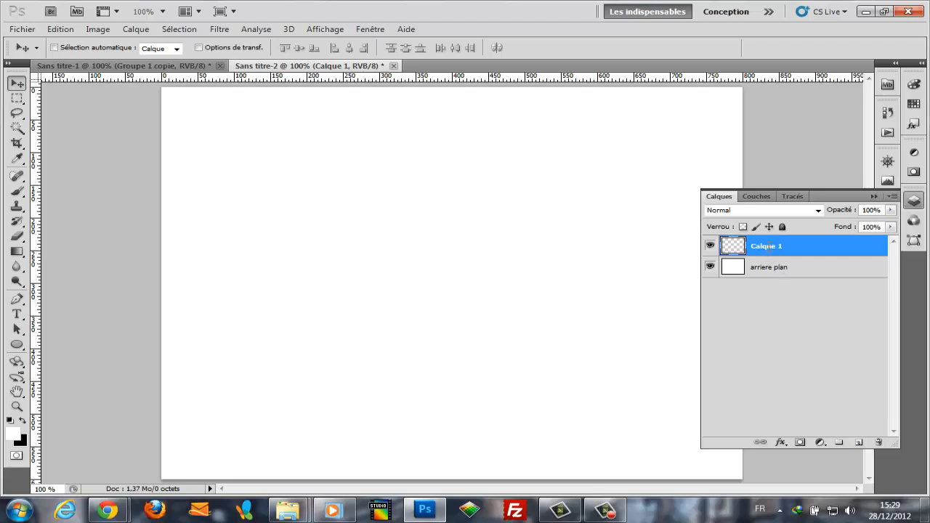
{"action": "double_click", "coordinate": [769, 247]}
{"action": "type", "text": "circ"}
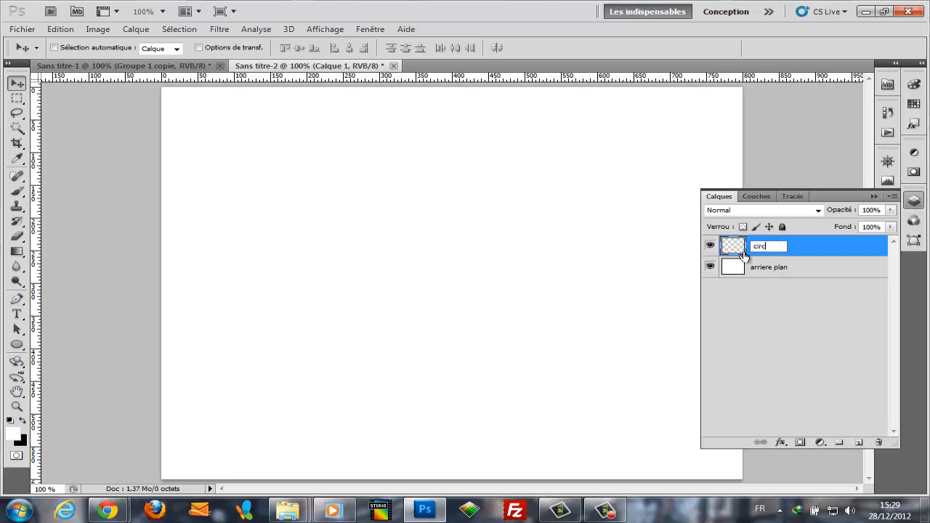
{"action": "type", "text": "le"}
{"action": "key", "text": "Return"}
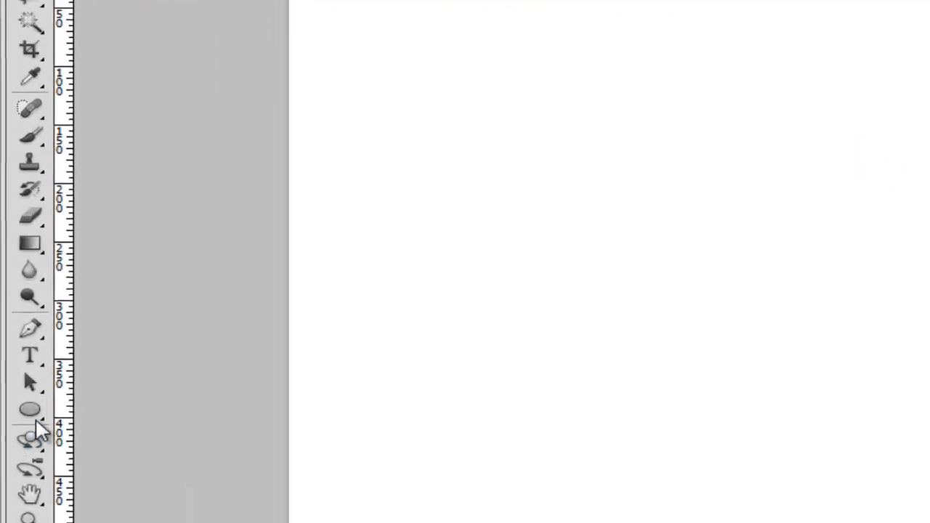
Draw an ellipse about 400 px wide and 200 px high near the canvas centre and colour it black (000000)
{"action": "left_click", "coordinate": [17, 346]}
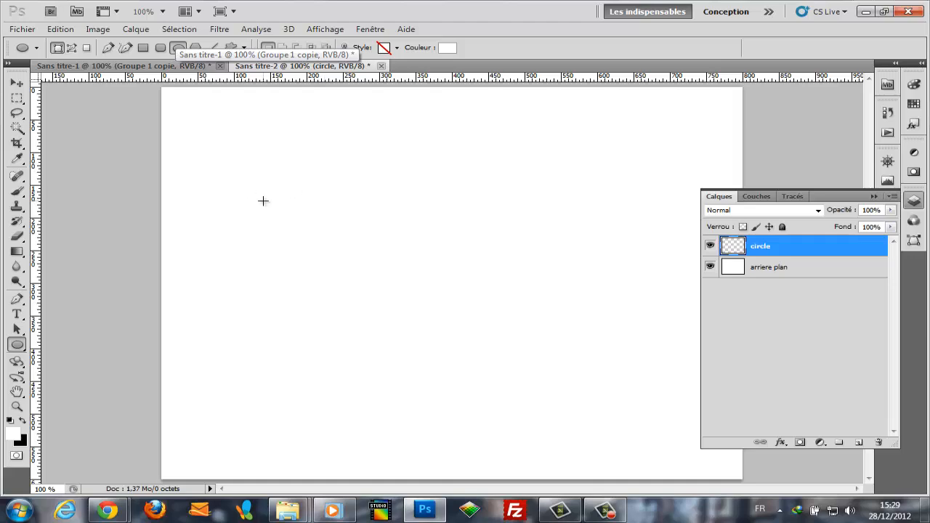
{"action": "left_click_drag", "start_coordinate": [263, 201], "coordinate": [553, 348]}
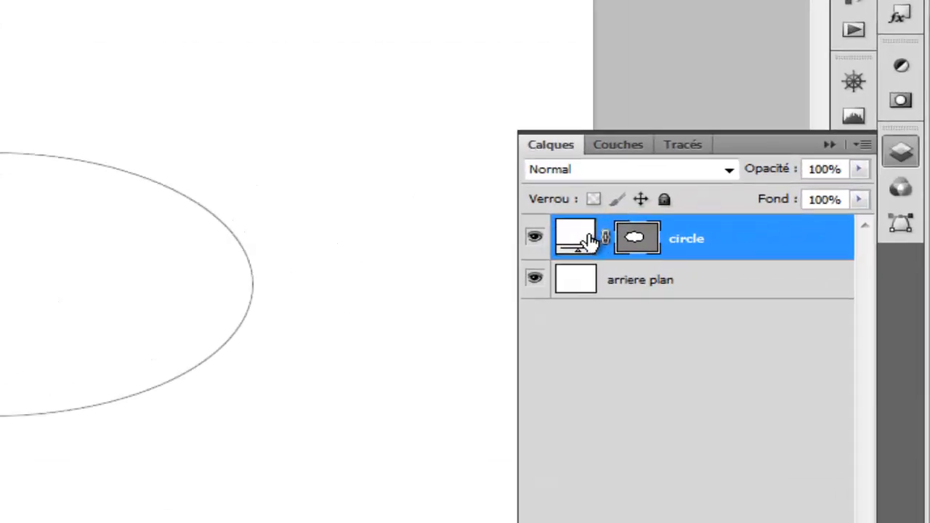
{"action": "double_click", "coordinate": [577, 238]}
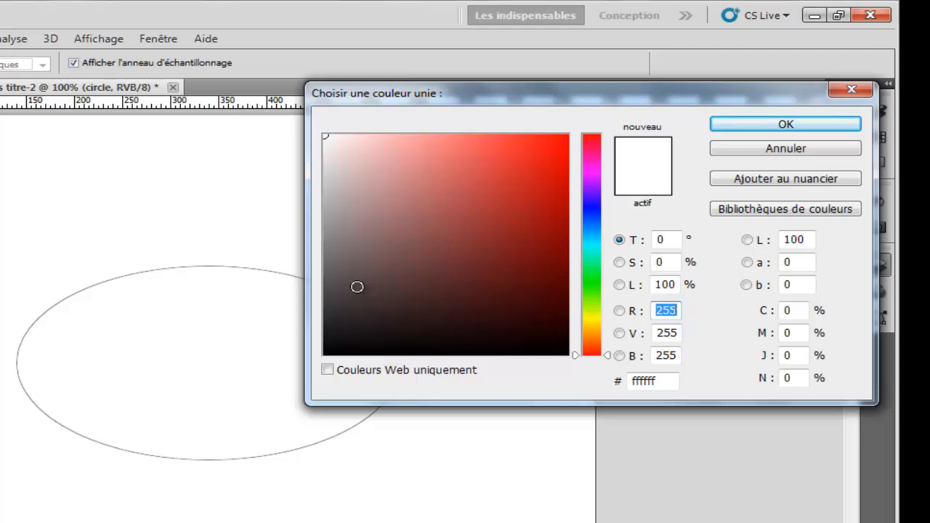
{"action": "left_click_drag", "start_coordinate": [357, 287], "coordinate": [317, 378]}
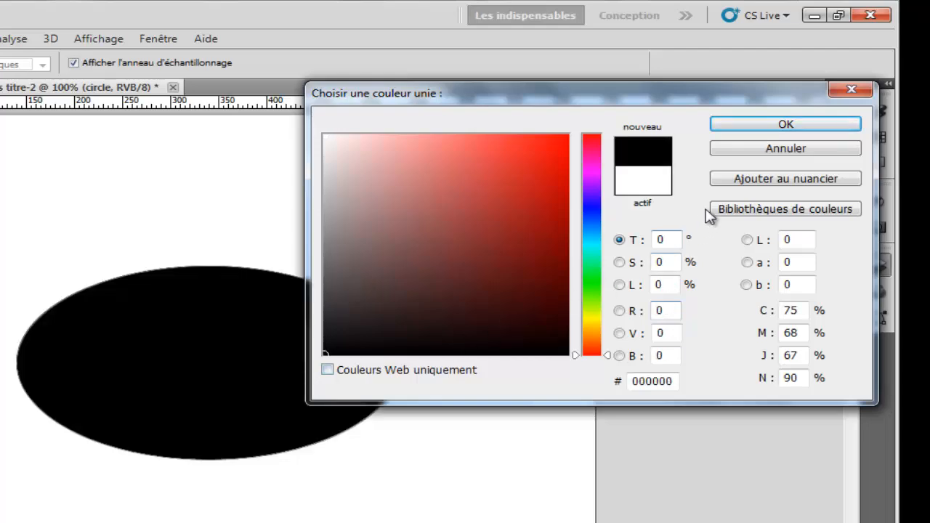
{"action": "left_click", "coordinate": [759, 126]}
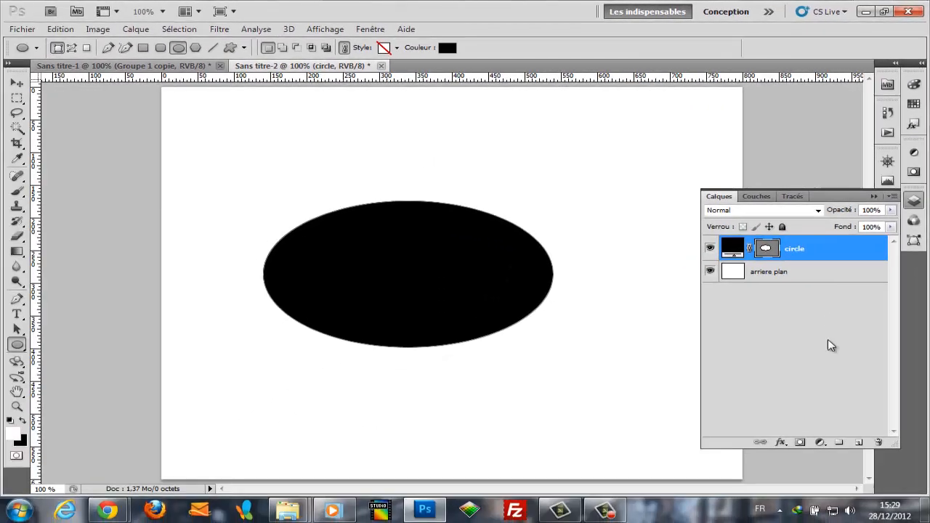
Add a new layer above the circle layer and name it "trace"
{"action": "left_click", "coordinate": [859, 444]}
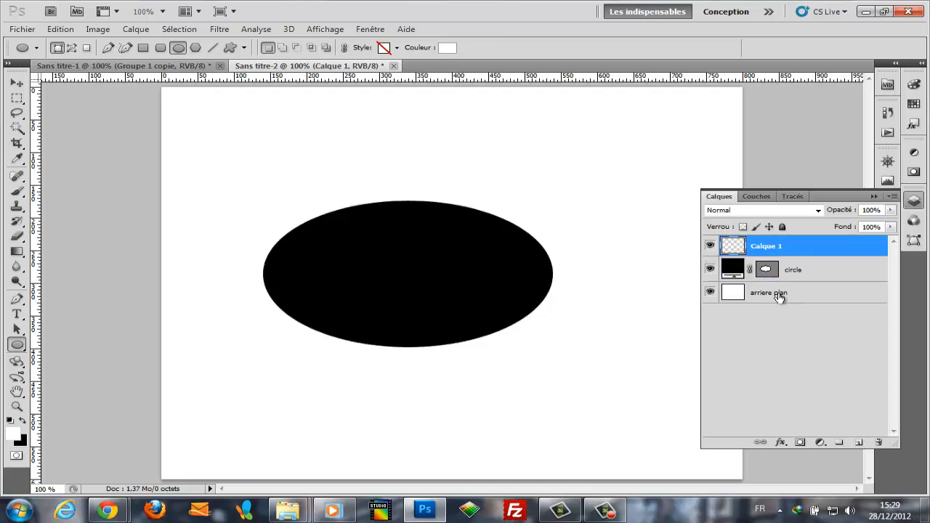
{"action": "double_click", "coordinate": [768, 247]}
{"action": "type", "text": "tr"}
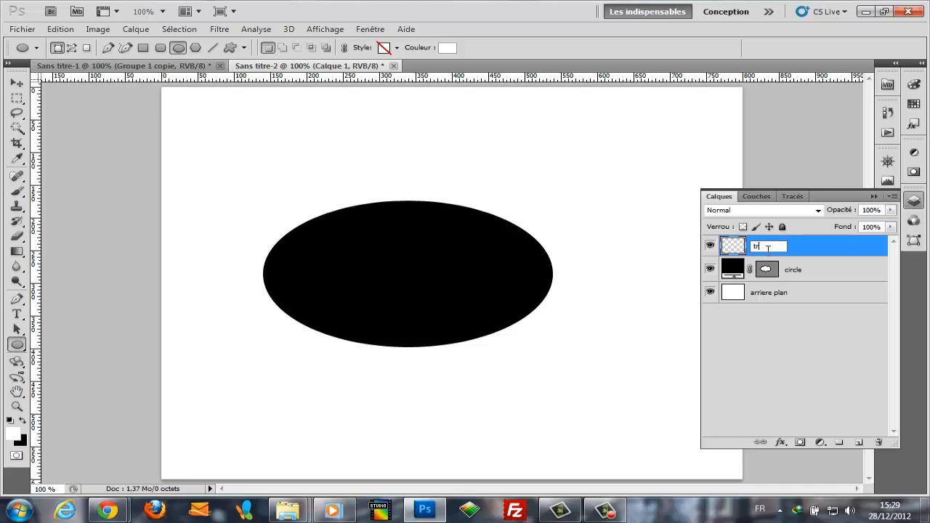
{"action": "type", "text": "ace"}
{"action": "left_click", "coordinate": [832, 247]}
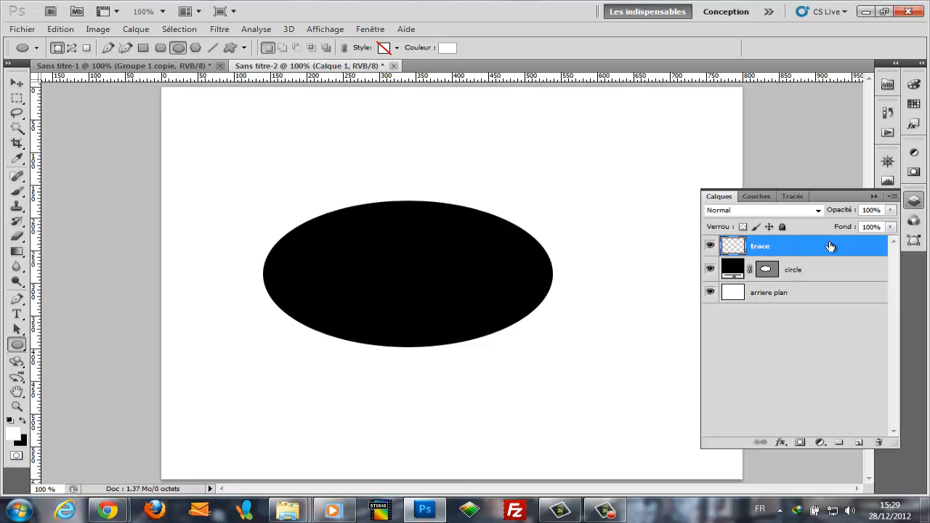
Show Groupe 1 in the Sans titre-1 document to examine the bubble's tail shape, and return to Sans titre-2
{"action": "left_click", "coordinate": [143, 67]}
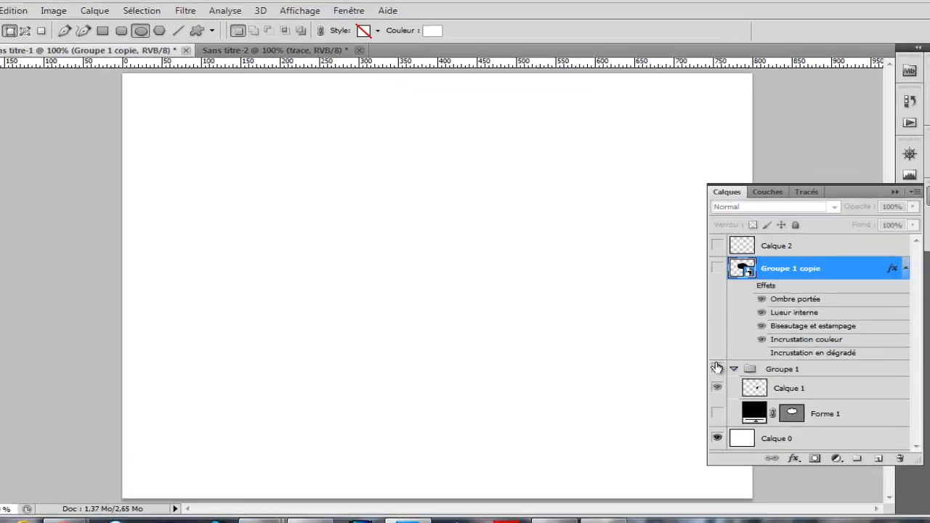
{"action": "left_click", "coordinate": [710, 360]}
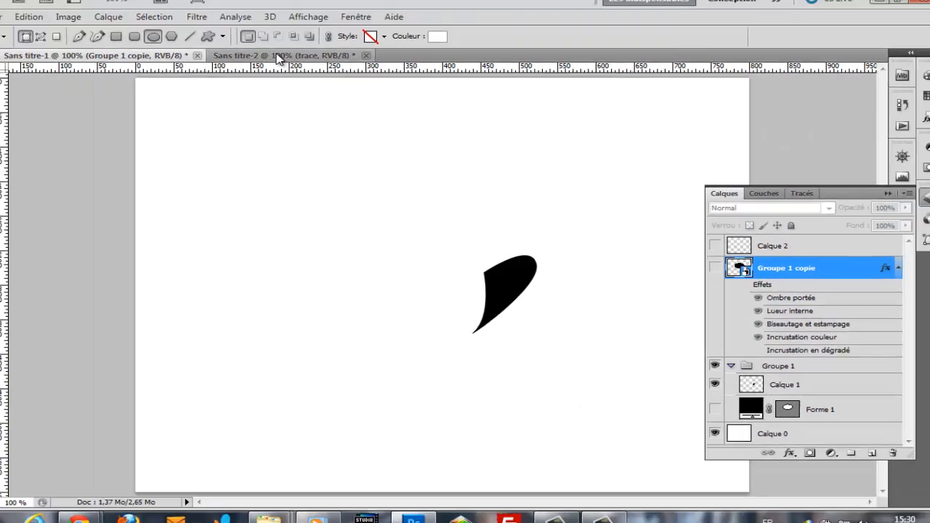
{"action": "left_click", "coordinate": [286, 57]}
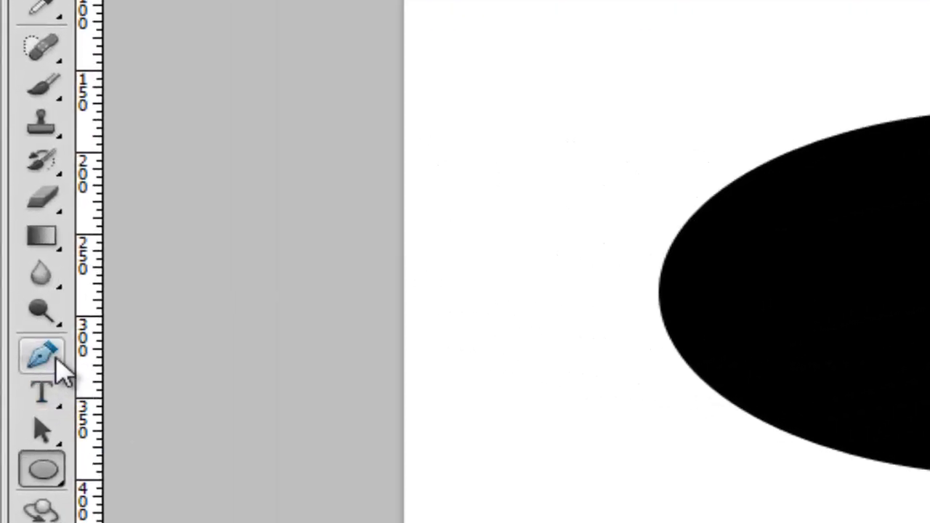
Draw a closed, curved speech-bubble tail with the Pen tool at the ellipse's lower right edge and adjust the curve at its tip
{"action": "left_click", "coordinate": [50, 362]}
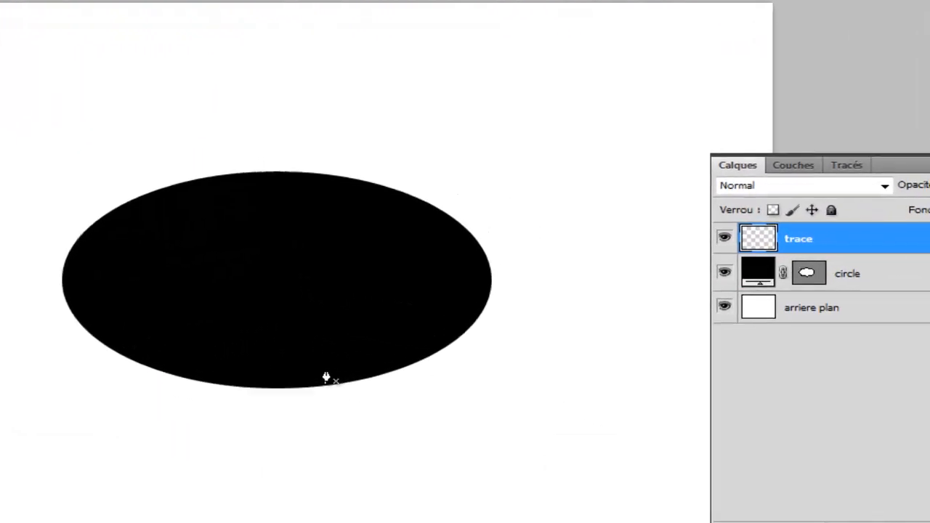
{"action": "left_click", "coordinate": [441, 334]}
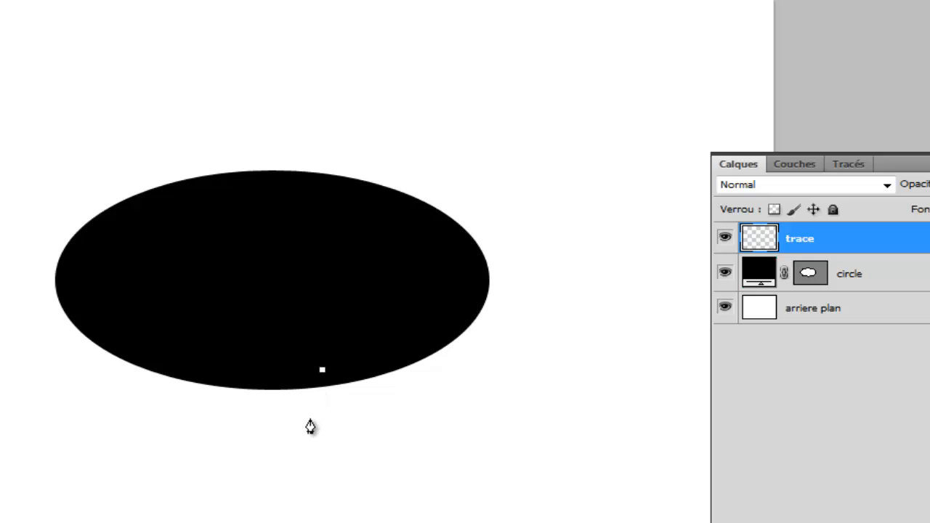
{"action": "left_click_drag", "start_coordinate": [308, 427], "coordinate": [273, 456]}
{"action": "left_click_drag", "start_coordinate": [309, 430], "coordinate": [272, 458]}
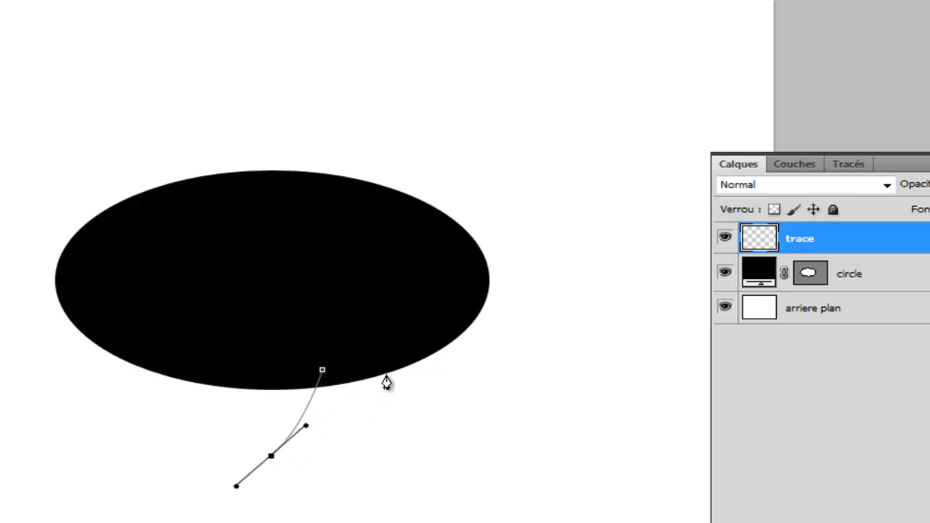
{"action": "mouse_move", "coordinate": [398, 355]}
{"action": "left_mouse_down"}
{"action": "mouse_move", "coordinate": [397, 335]}
{"action": "mouse_move", "coordinate": [409, 368]}
{"action": "left_mouse_up"}
{"action": "left_click", "coordinate": [399, 355], "text": "alt"}
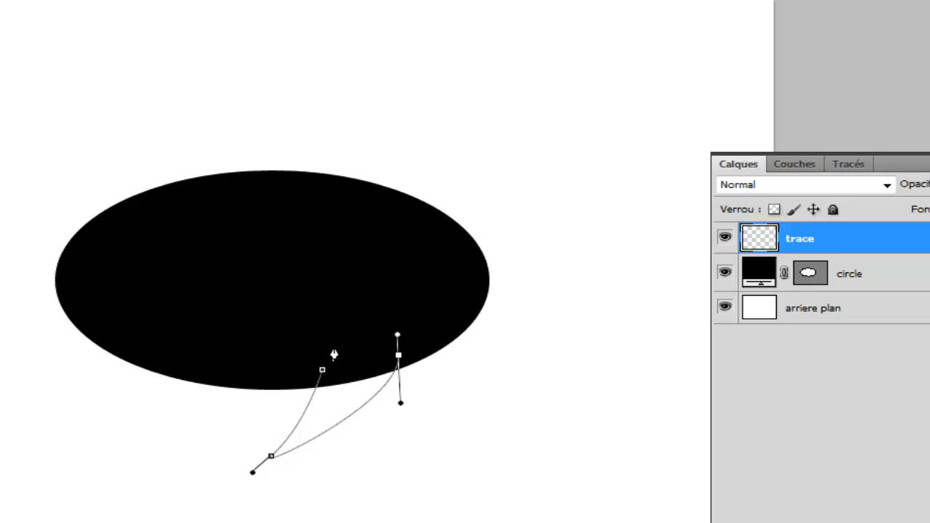
{"action": "left_click", "coordinate": [322, 371]}
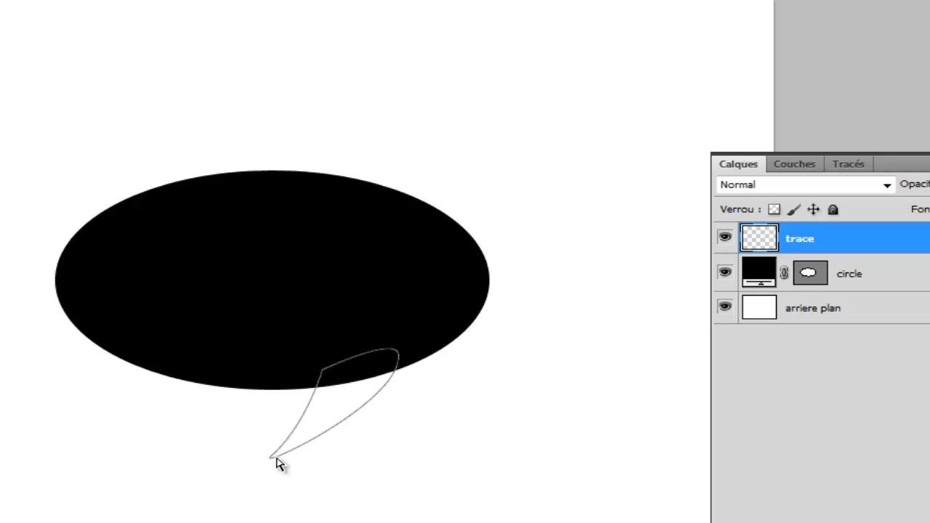
{"action": "left_click", "coordinate": [268, 462], "text": "ctrl"}
{"action": "left_click_drag", "start_coordinate": [251, 472], "coordinate": [236, 466]}
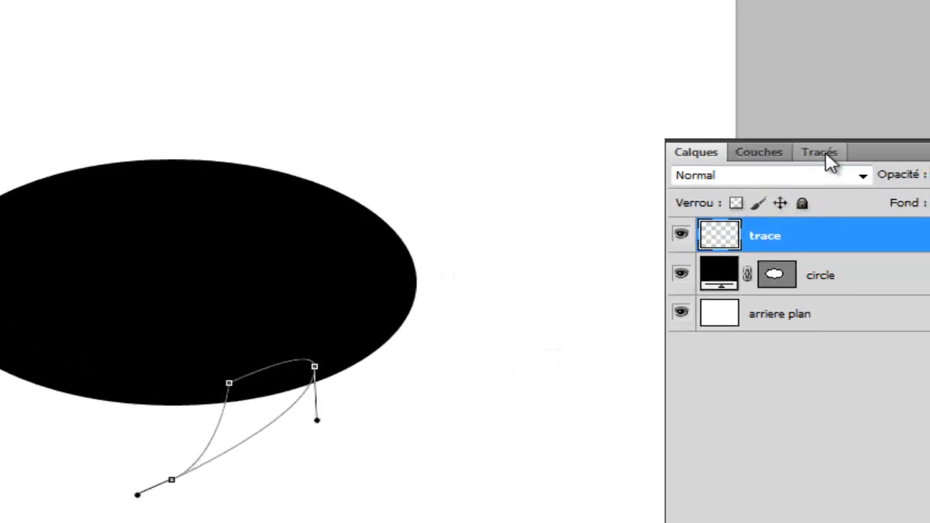
Save the tail's work path under the name "Tracé 1"
{"action": "left_click", "coordinate": [829, 157]}
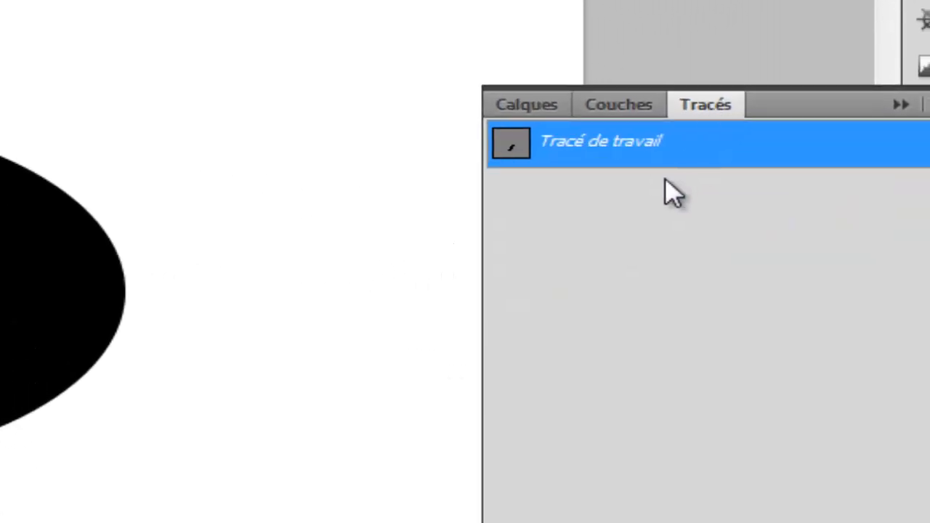
{"action": "double_click", "coordinate": [712, 157]}
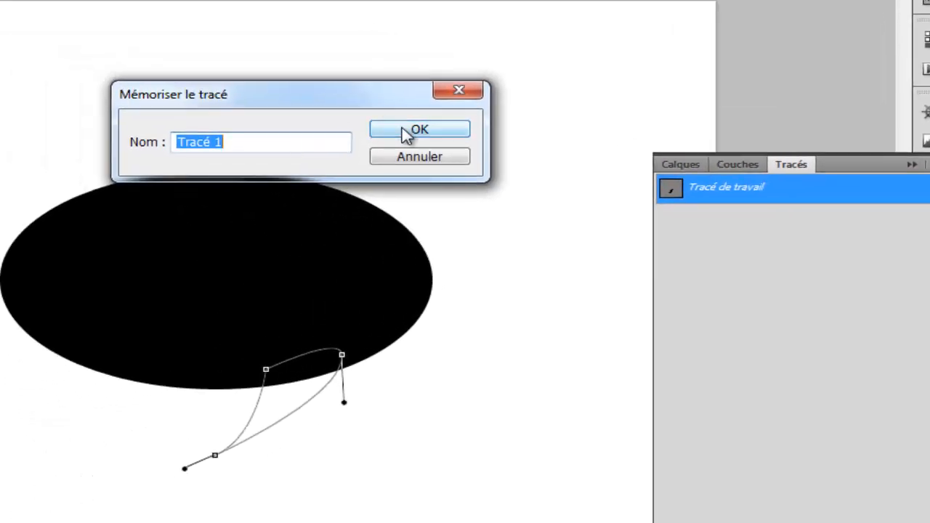
{"action": "left_click", "coordinate": [405, 134]}
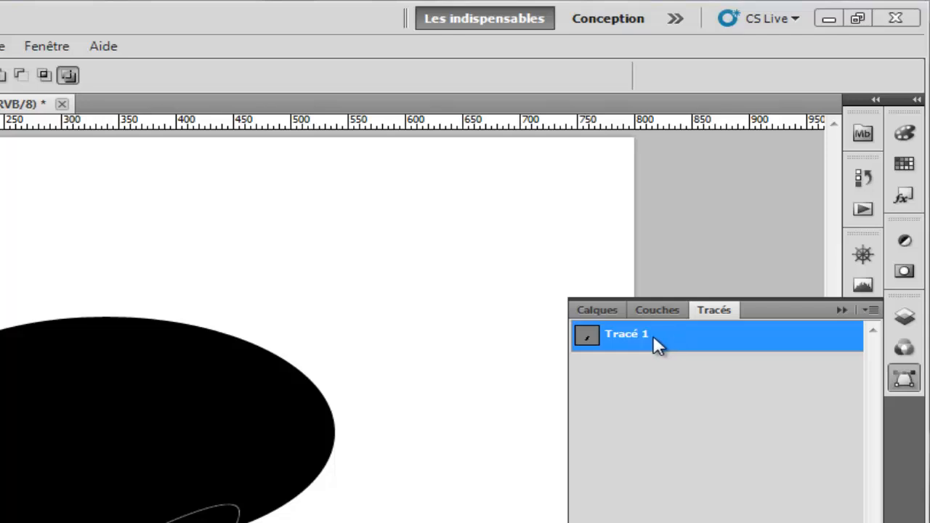
Load Tracé 1 as a selection and fill it with the black background colour on the trace layer
{"action": "left_click", "coordinate": [589, 338], "text": "ctrl"}
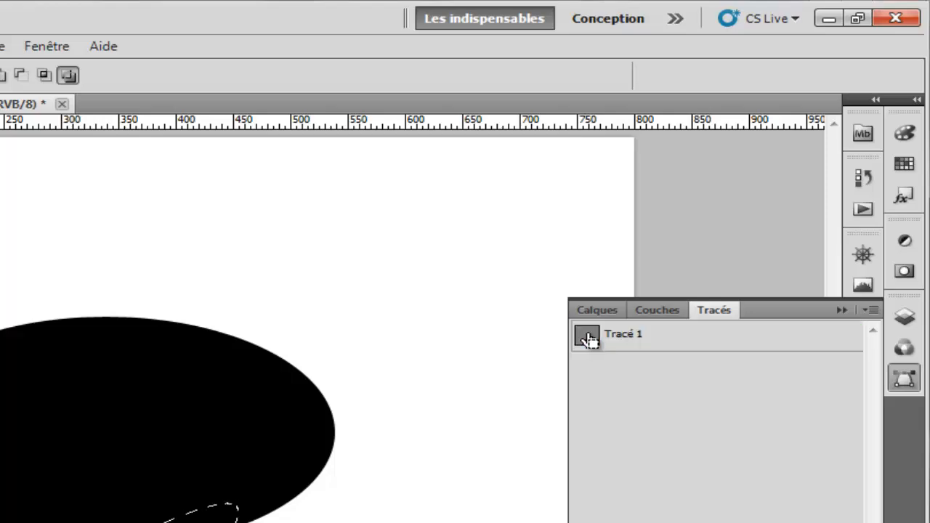
{"action": "left_click", "coordinate": [606, 311]}
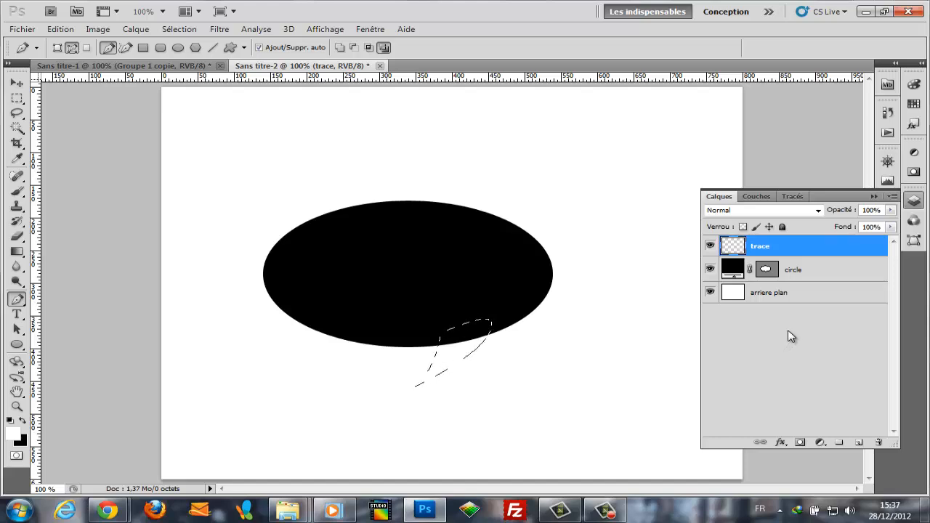
{"action": "left_click", "coordinate": [837, 276]}
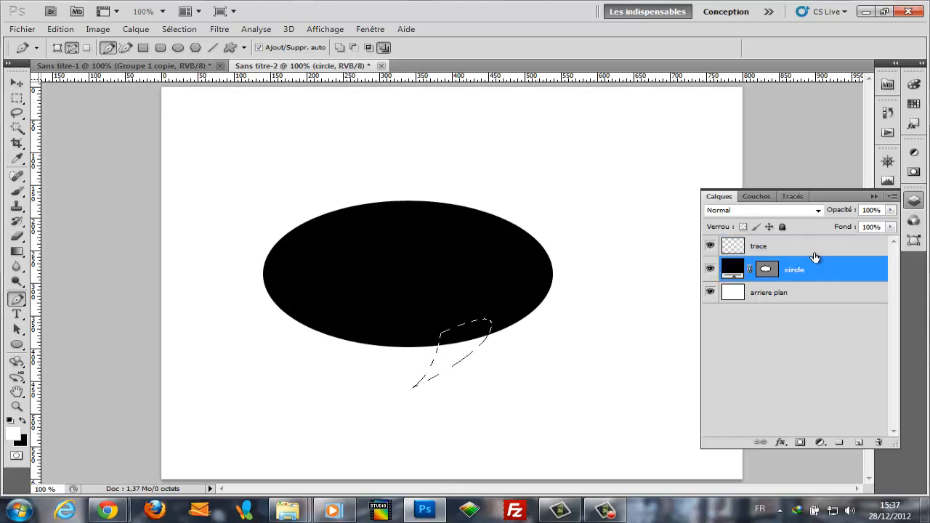
{"action": "left_click", "coordinate": [815, 257]}
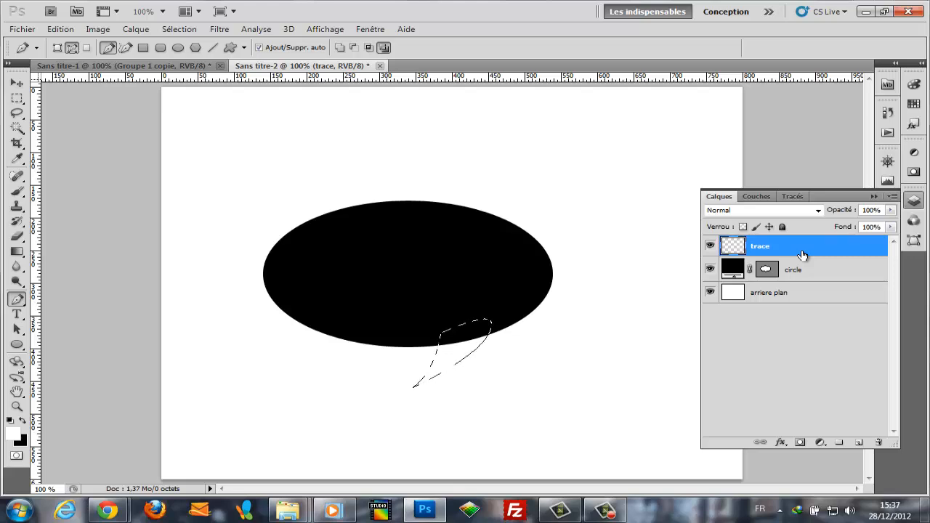
{"action": "key", "text": "ctrl+BackSpace"}
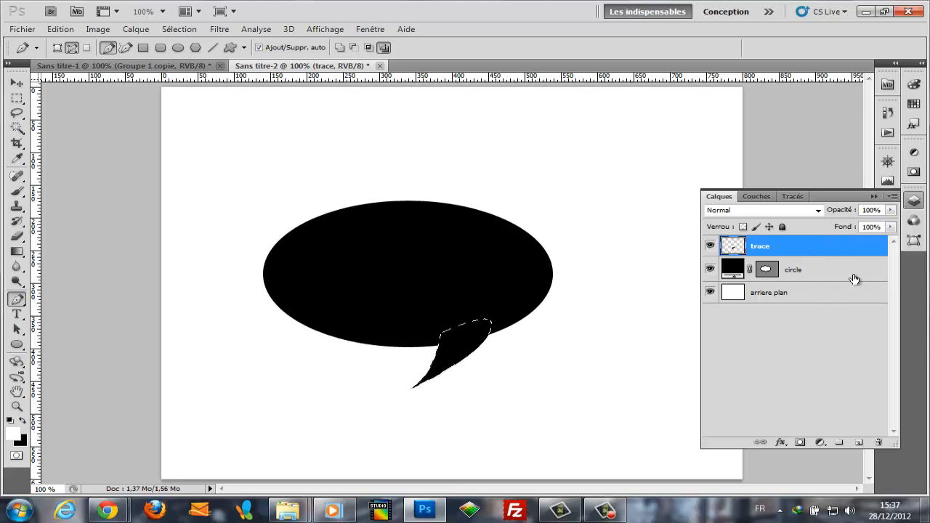
Nudge the circle layer slightly up and left, and move the trace layer's tail up and right to overlap the ellipse more
{"action": "left_click", "coordinate": [847, 280]}
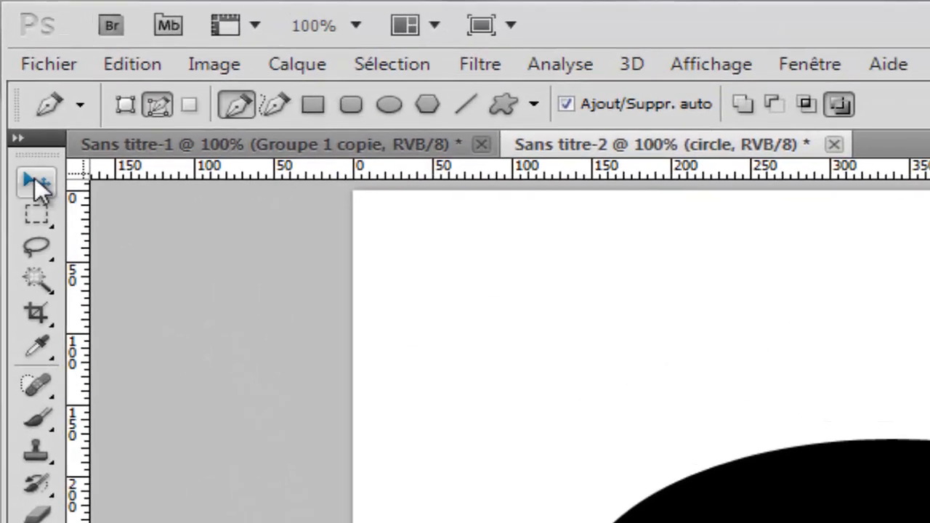
{"action": "left_click", "coordinate": [36, 182]}
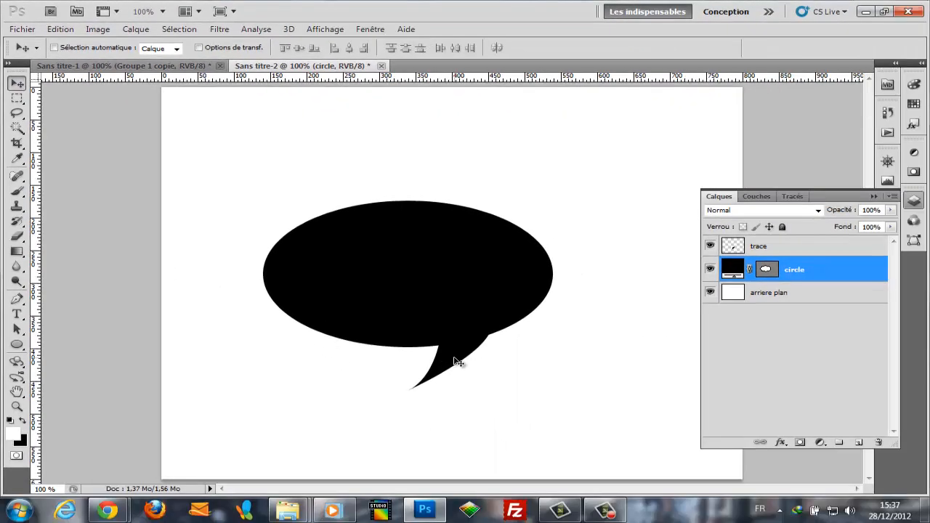
{"action": "mouse_move", "coordinate": [457, 361]}
{"action": "left_mouse_down"}
{"action": "mouse_move", "coordinate": [461, 349]}
{"action": "mouse_move", "coordinate": [455, 358]}
{"action": "left_mouse_up"}
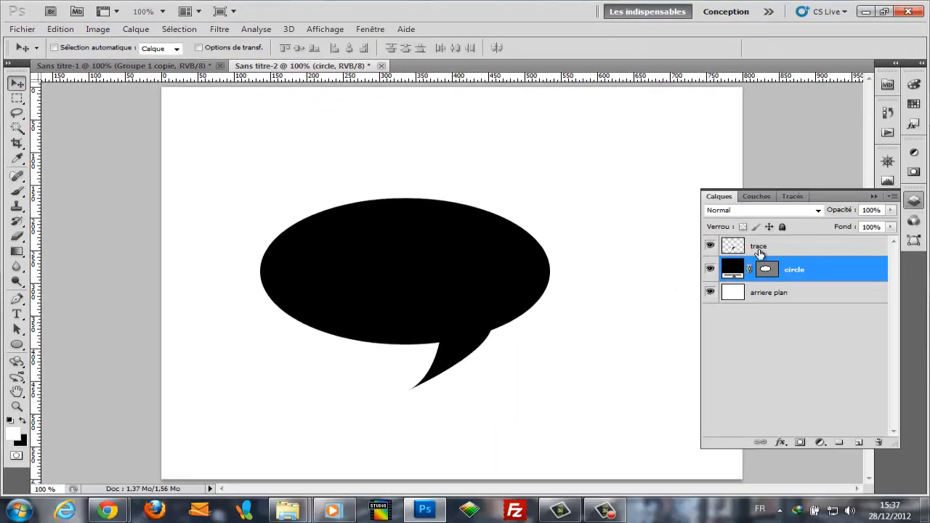
{"action": "left_click", "coordinate": [824, 250]}
{"action": "left_click_drag", "start_coordinate": [459, 354], "coordinate": [472, 332]}
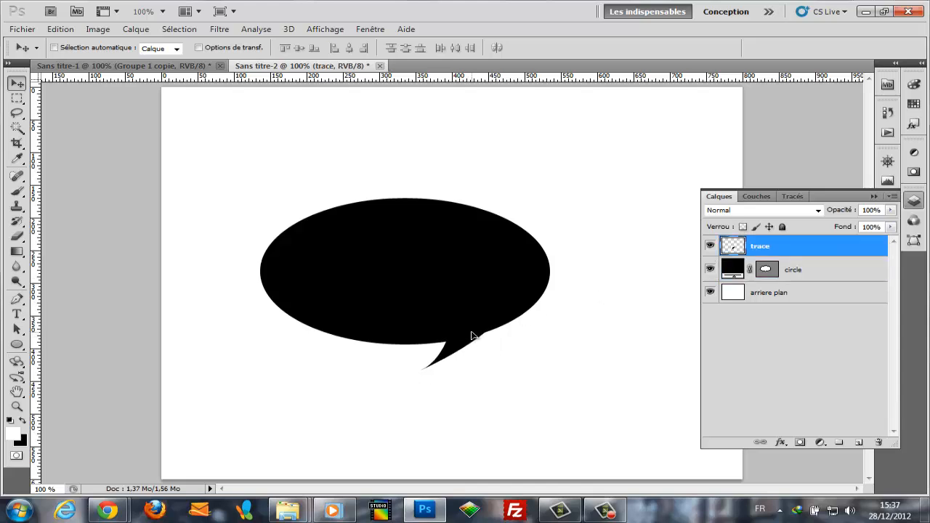
Merge the circle and trace layers into one layer and rename it "bulle"
{"action": "left_click", "coordinate": [829, 273]}
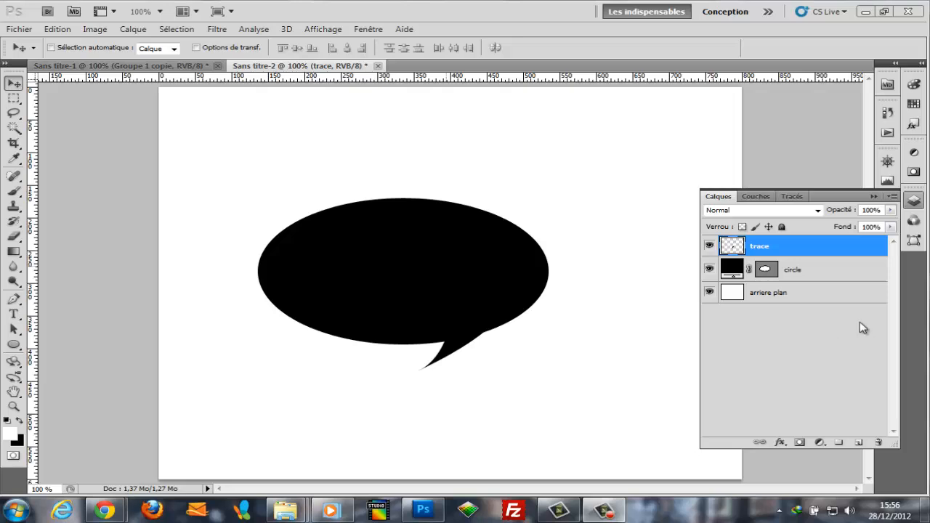
{"action": "left_click", "coordinate": [862, 269], "text": "ctrl"}
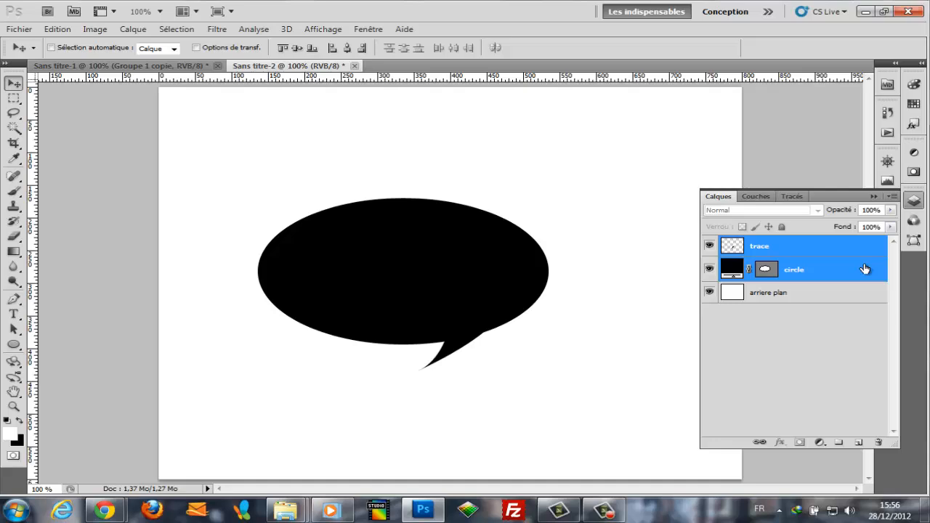
{"action": "key", "text": "ctrl+e"}
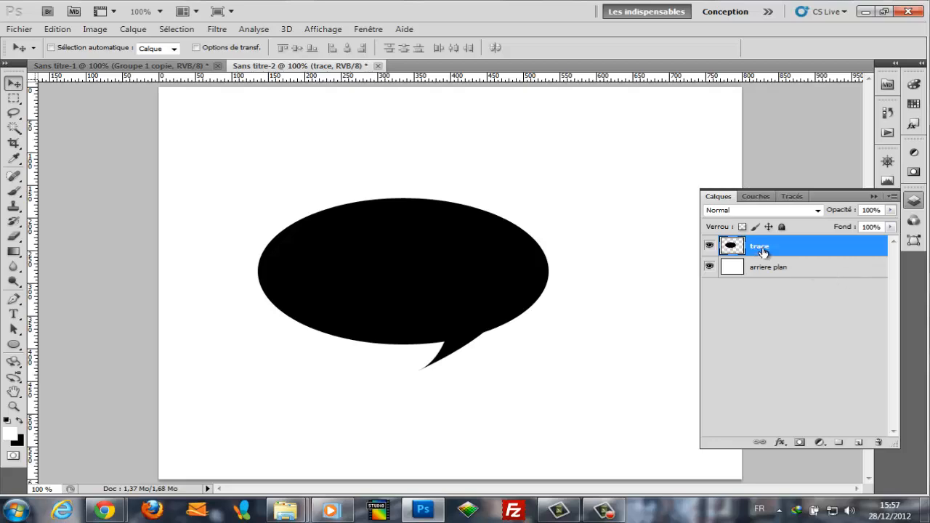
{"action": "double_click", "coordinate": [761, 248]}
{"action": "type", "text": "bulle"}
{"action": "left_click", "coordinate": [829, 253]}
Give the bulle layer a drop shadow in Produit mode with 20% opacity, 120° angle, 5 px distance, 0% spread and 24 px size
{"action": "double_click", "coordinate": [875, 249]}
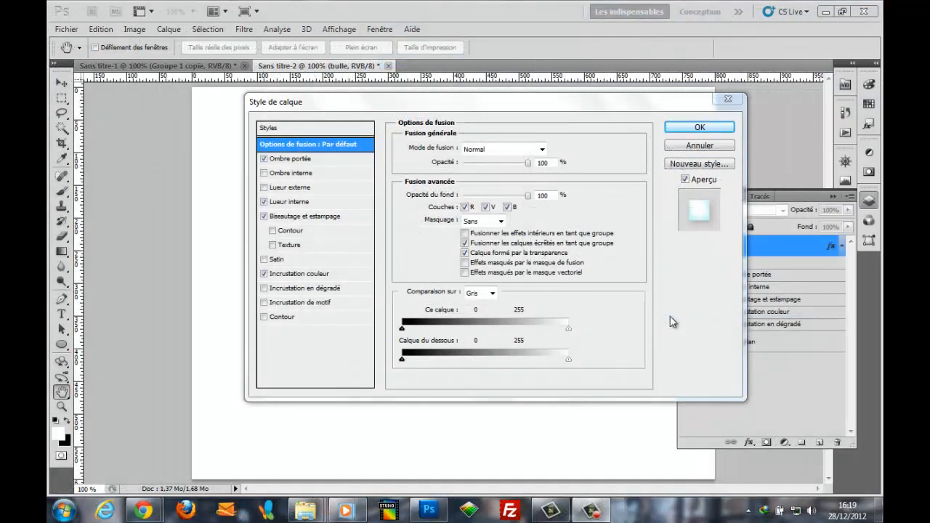
{"action": "left_click", "coordinate": [320, 158]}
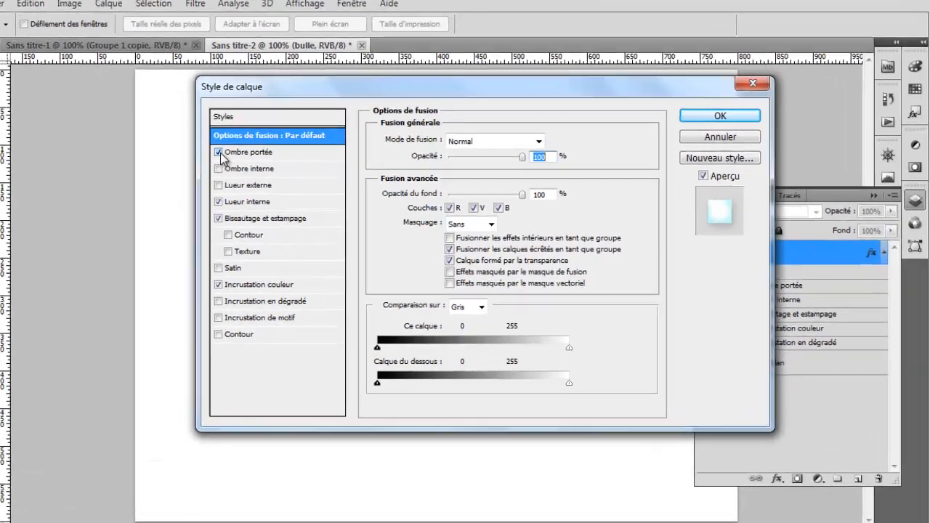
{"action": "left_click", "coordinate": [232, 152]}
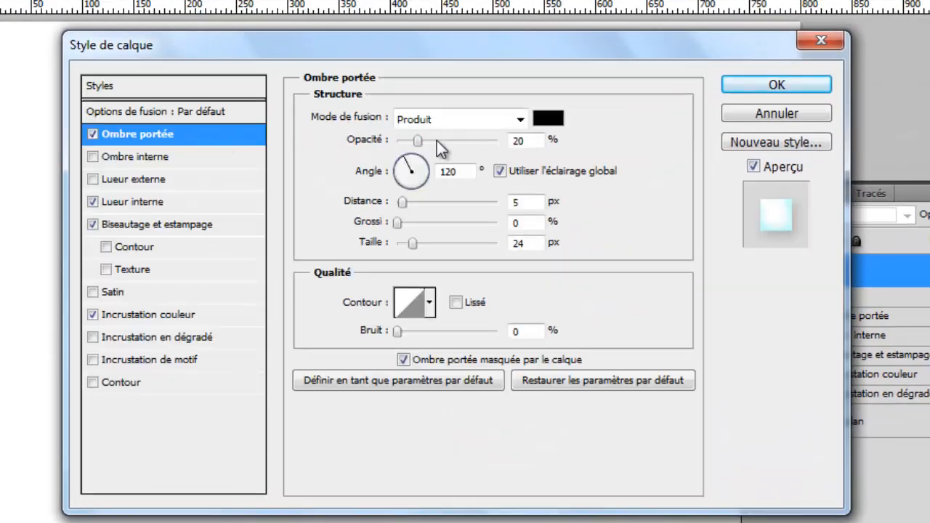
{"action": "left_click", "coordinate": [530, 142]}
{"action": "double_click", "coordinate": [467, 177]}
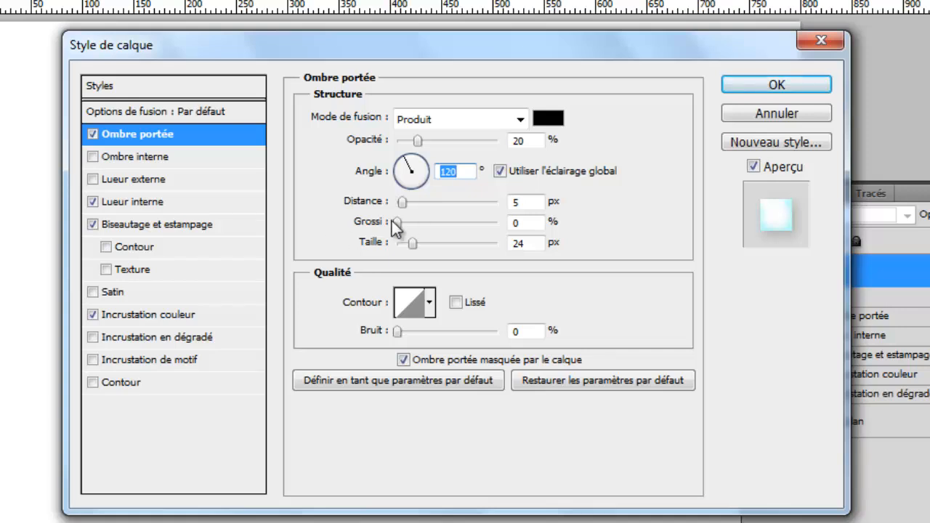
{"action": "double_click", "coordinate": [521, 202]}
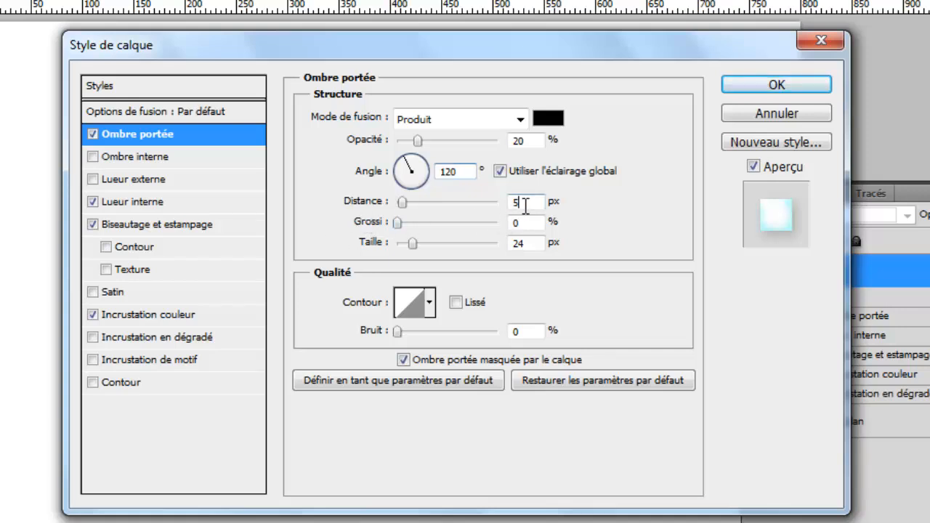
{"action": "double_click", "coordinate": [516, 222]}
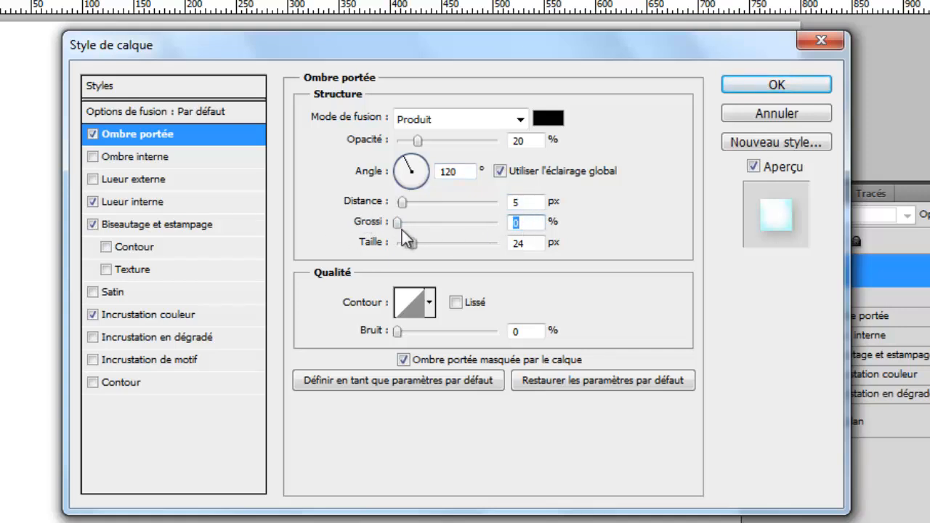
{"action": "double_click", "coordinate": [532, 244]}
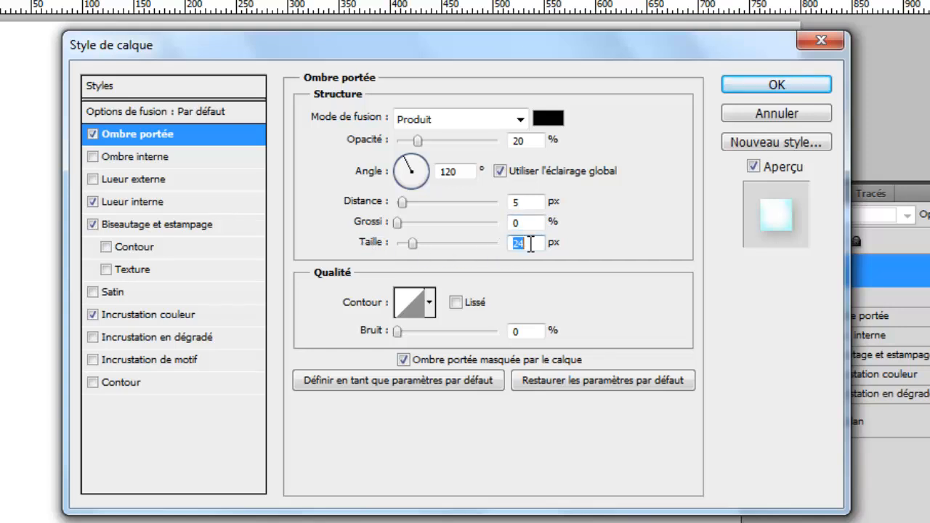
Enable the inner glow with a gradient from 88fbff at 0% to ffffff at 100%, fading to transparent
{"action": "left_click", "coordinate": [182, 205]}
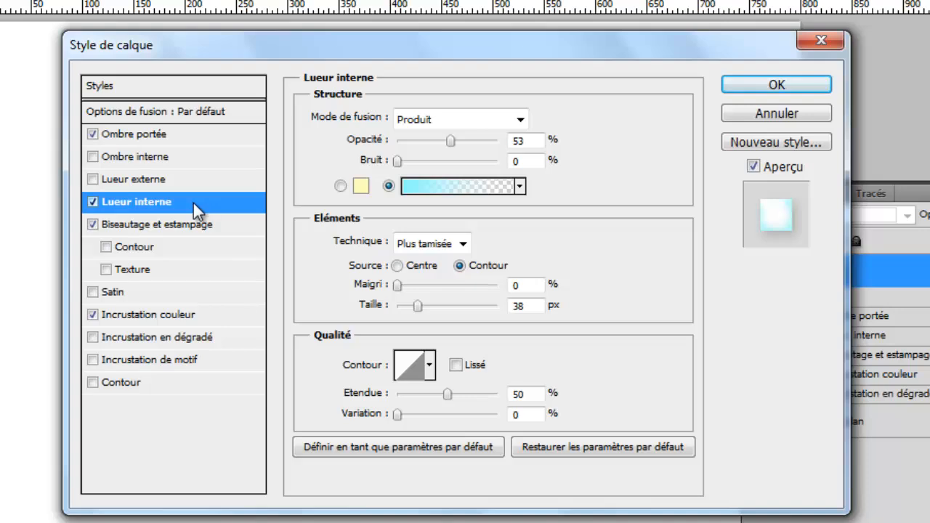
{"action": "left_click", "coordinate": [407, 186]}
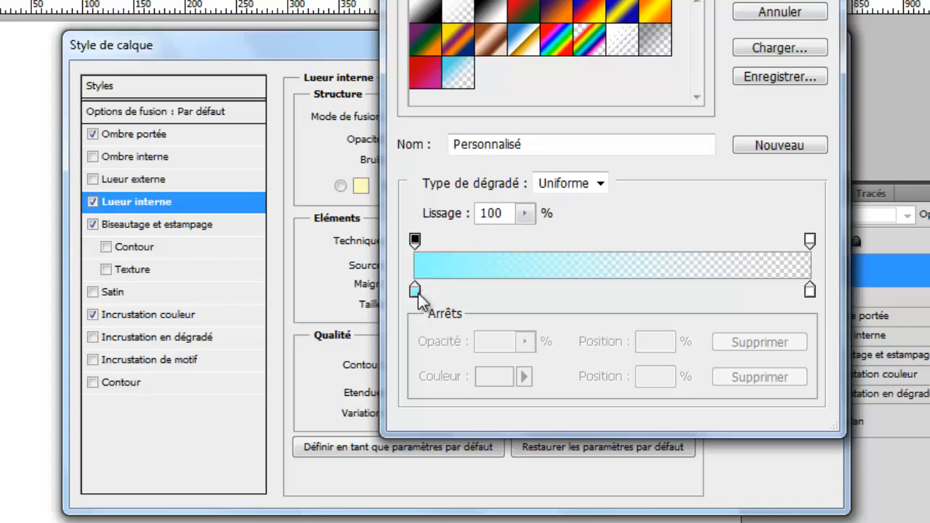
{"action": "left_click", "coordinate": [416, 292]}
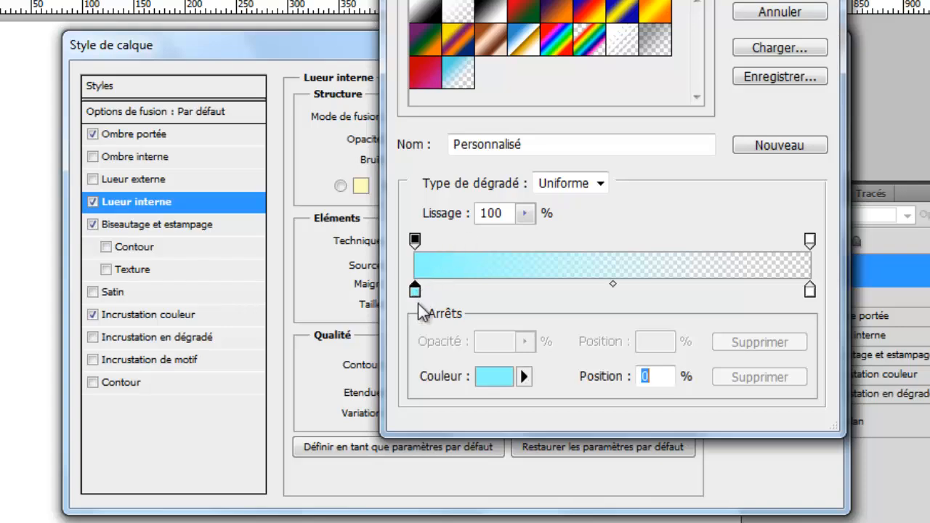
{"action": "left_click", "coordinate": [493, 384]}
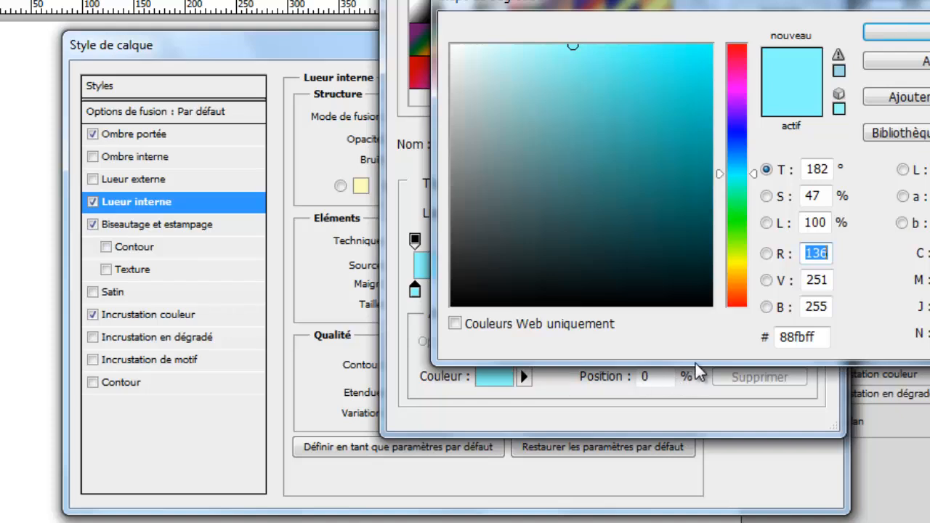
{"action": "left_click", "coordinate": [826, 338]}
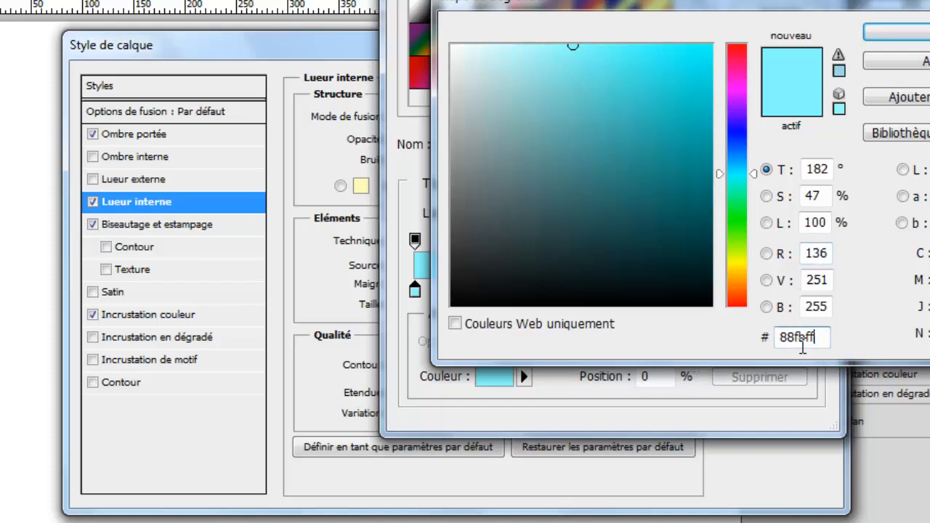
{"action": "key", "text": "Return"}
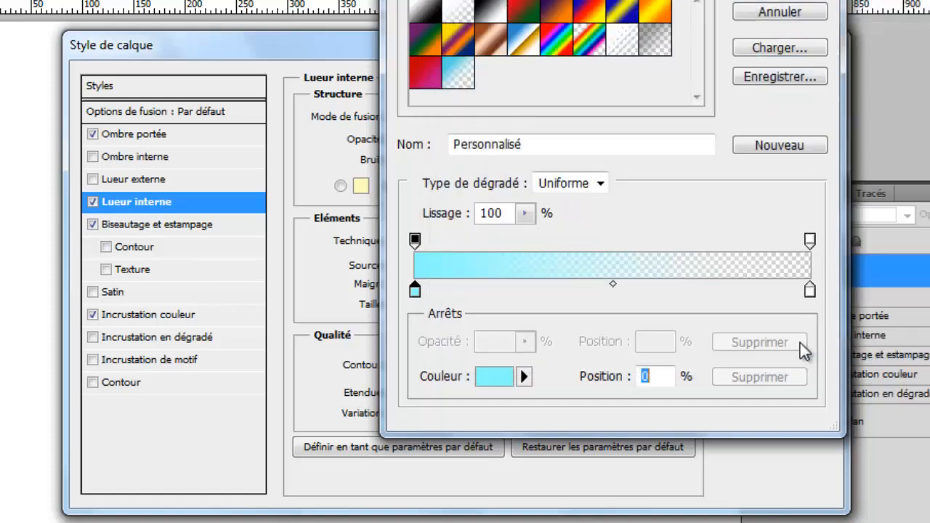
{"action": "left_click", "coordinate": [810, 290]}
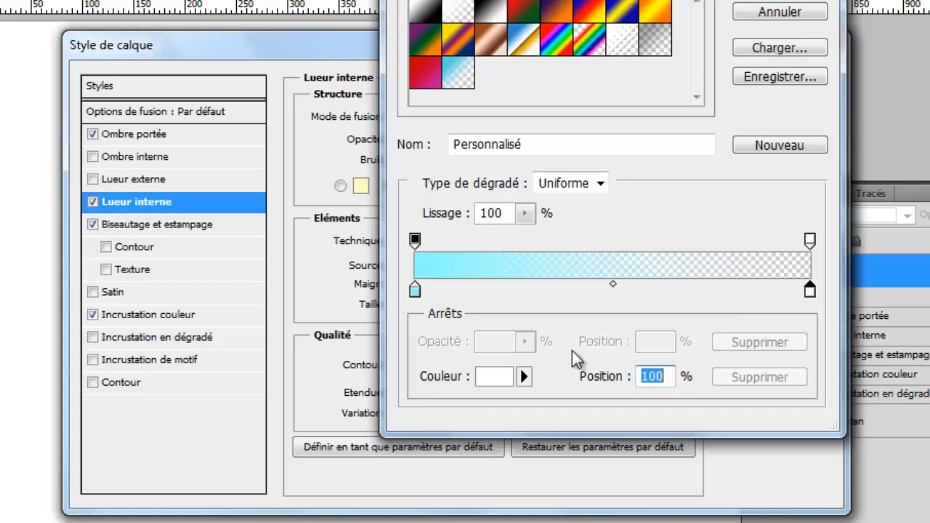
{"action": "left_click", "coordinate": [505, 377]}
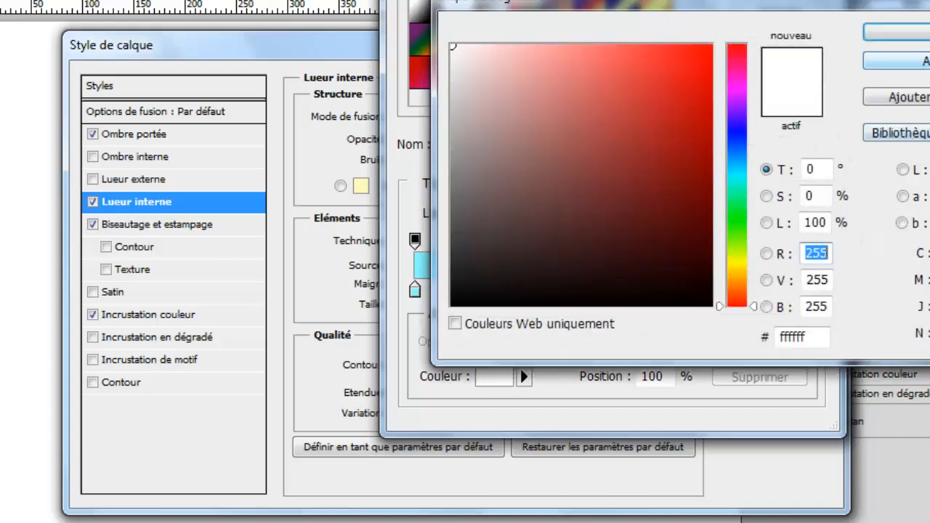
{"action": "left_click", "coordinate": [893, 32]}
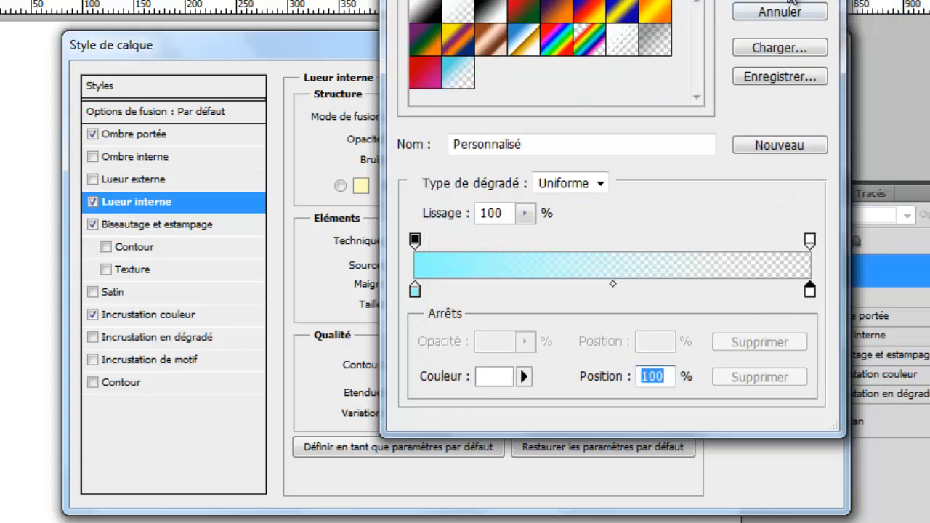
{"action": "left_click", "coordinate": [791, 2]}
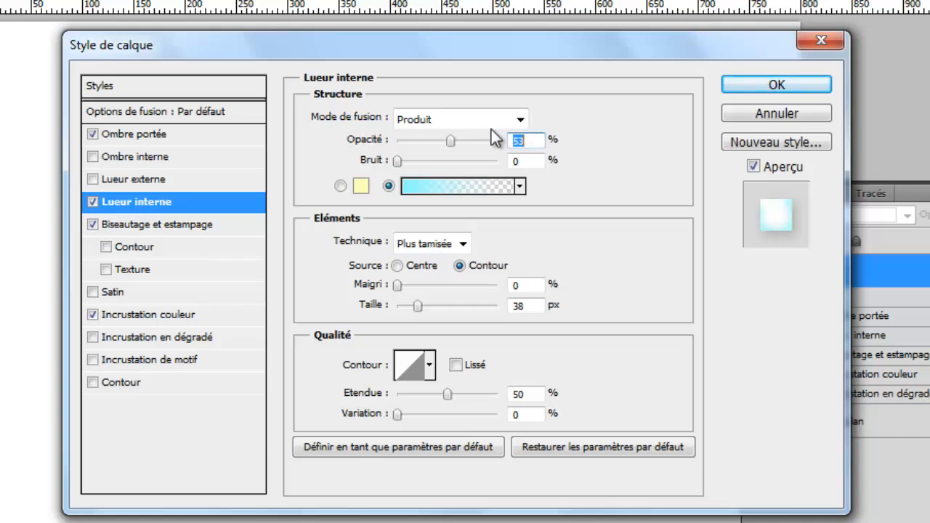
Set the inner glow to Produit blending with 53% opacity and a size of 38 px
{"action": "left_click", "coordinate": [521, 121]}
{"action": "left_click", "coordinate": [523, 121]}
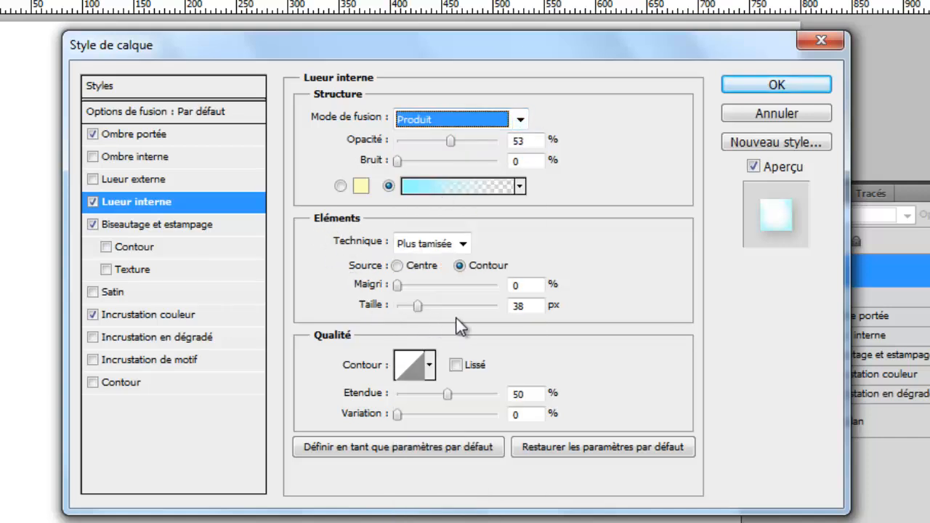
{"action": "double_click", "coordinate": [529, 306]}
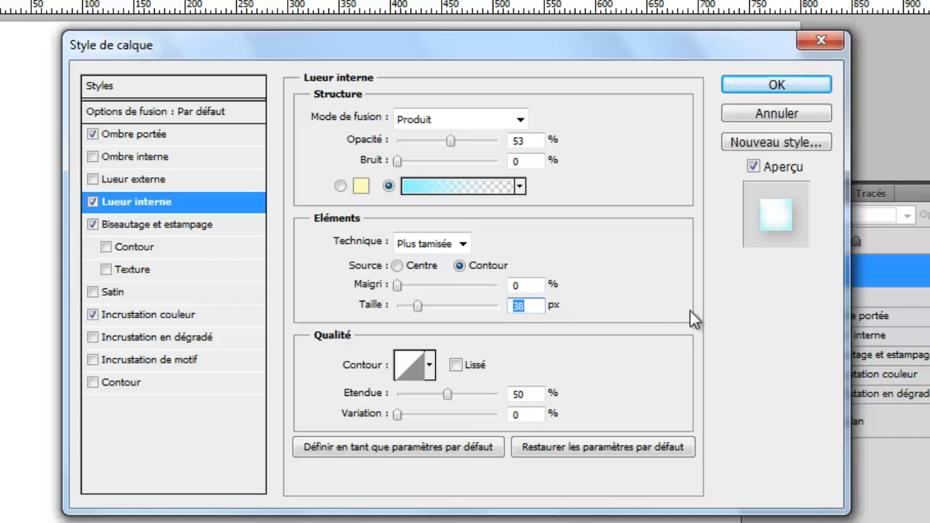
Apply a smooth Biseau interne with 215% depth, 21 px size, 5 px softening, 120° angle, 39° elevation, 100% highlight and 9% shadow opacity
{"action": "left_click", "coordinate": [188, 227]}
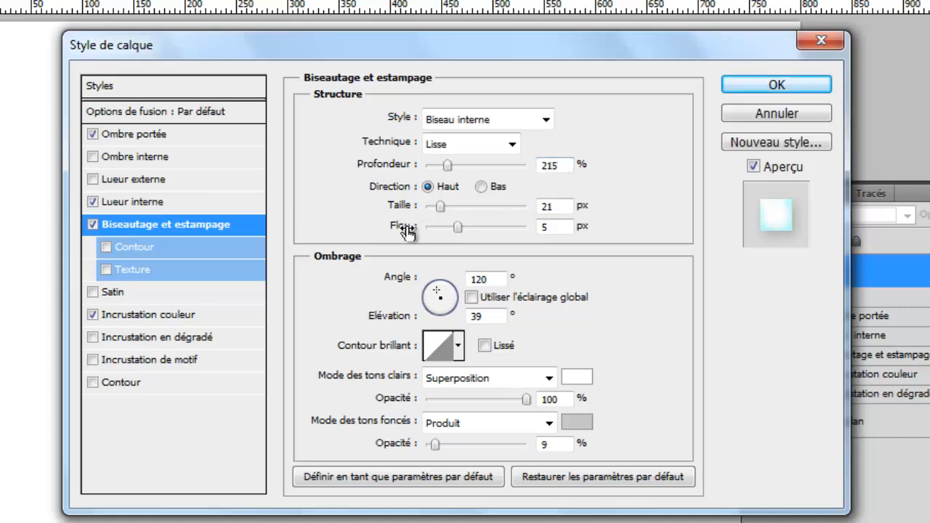
{"action": "double_click", "coordinate": [545, 227]}
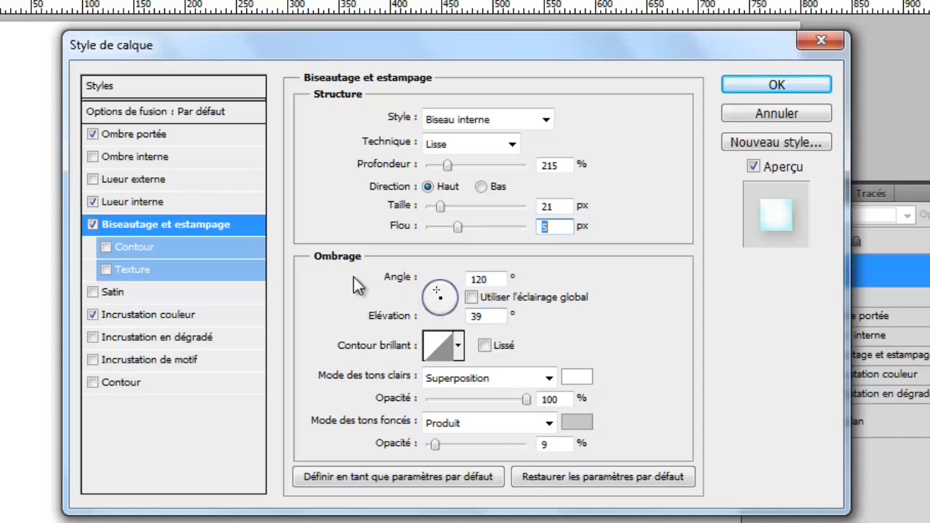
{"action": "double_click", "coordinate": [500, 283]}
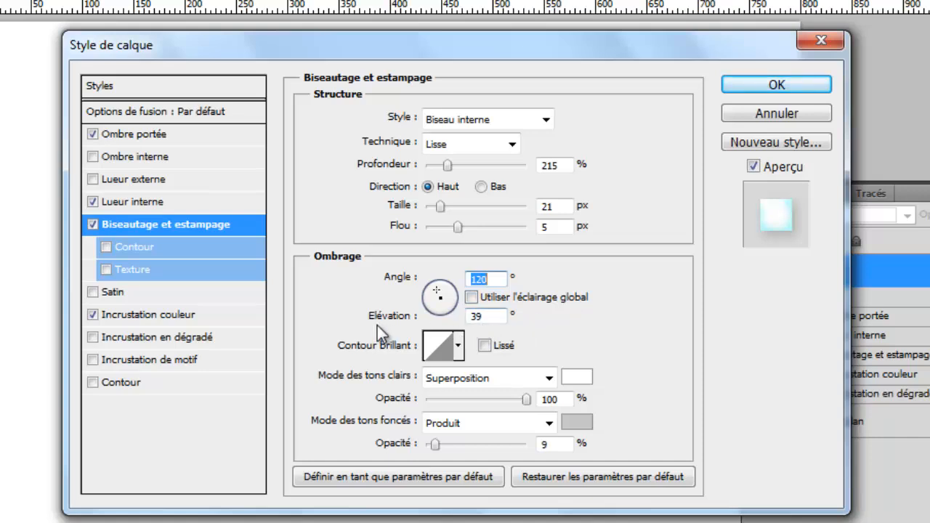
{"action": "double_click", "coordinate": [479, 318]}
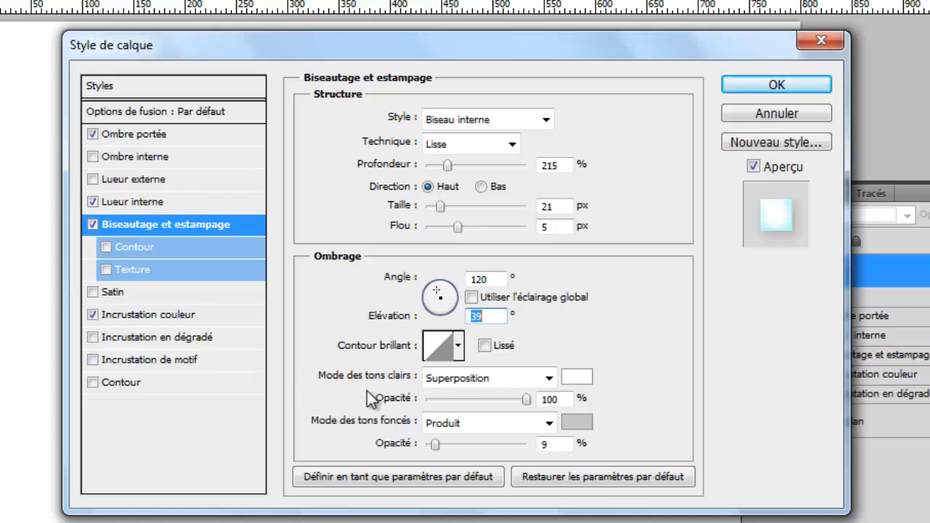
{"action": "double_click", "coordinate": [551, 399]}
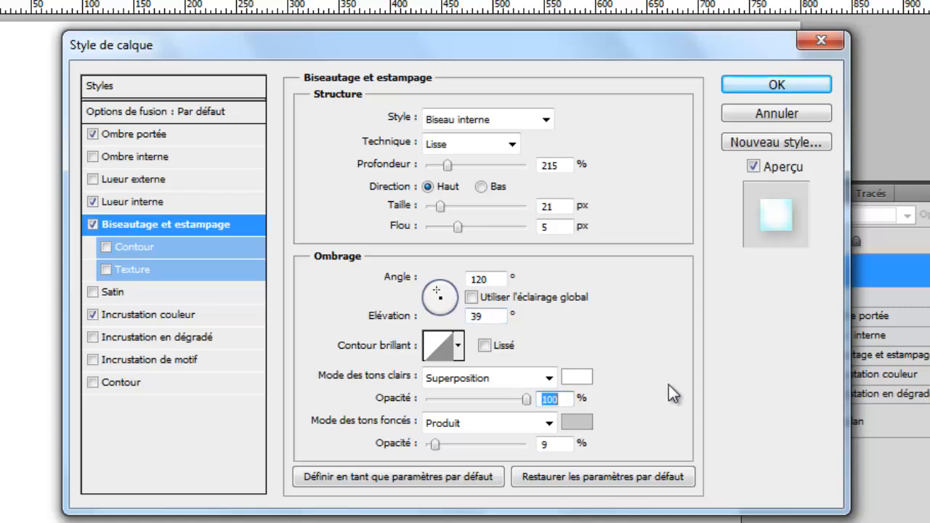
{"action": "double_click", "coordinate": [556, 444]}
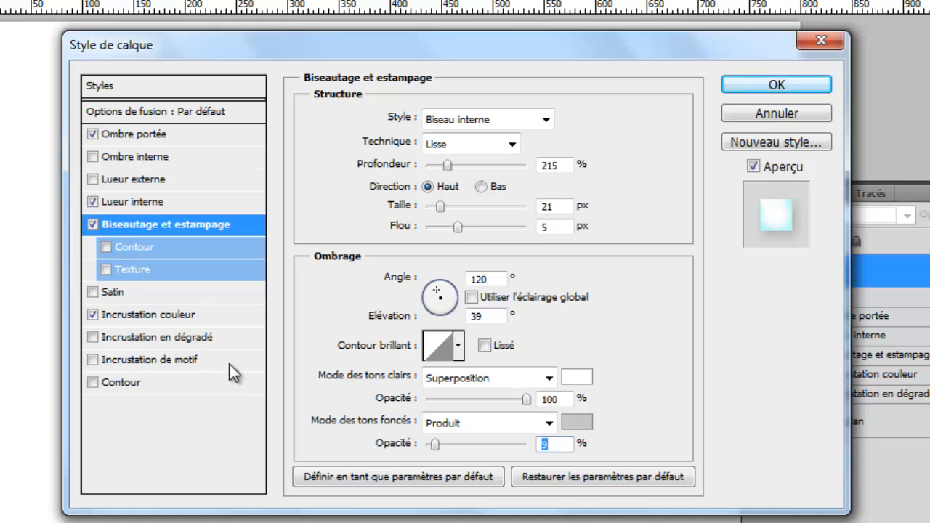
Add a color overlay of ffffff in Normal mode at 100% opacity and apply the layer style to the bubble
{"action": "left_click", "coordinate": [154, 314]}
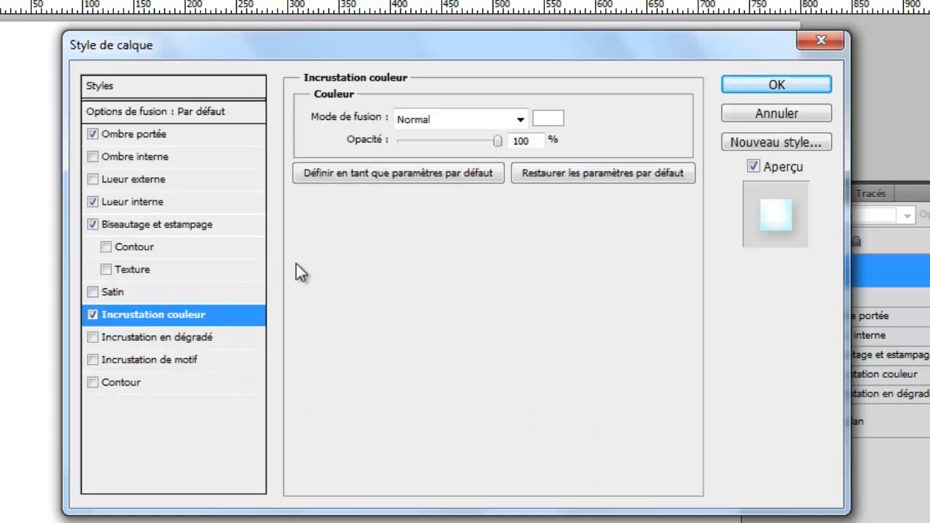
{"action": "left_click", "coordinate": [548, 119]}
{"action": "double_click", "coordinate": [782, 337]}
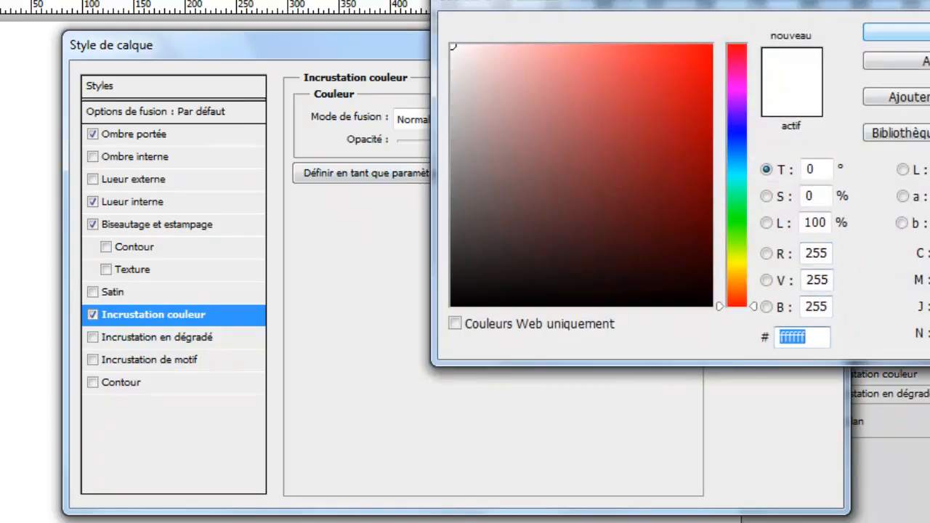
{"action": "left_click", "coordinate": [924, 32]}
{"action": "left_click", "coordinate": [763, 88]}
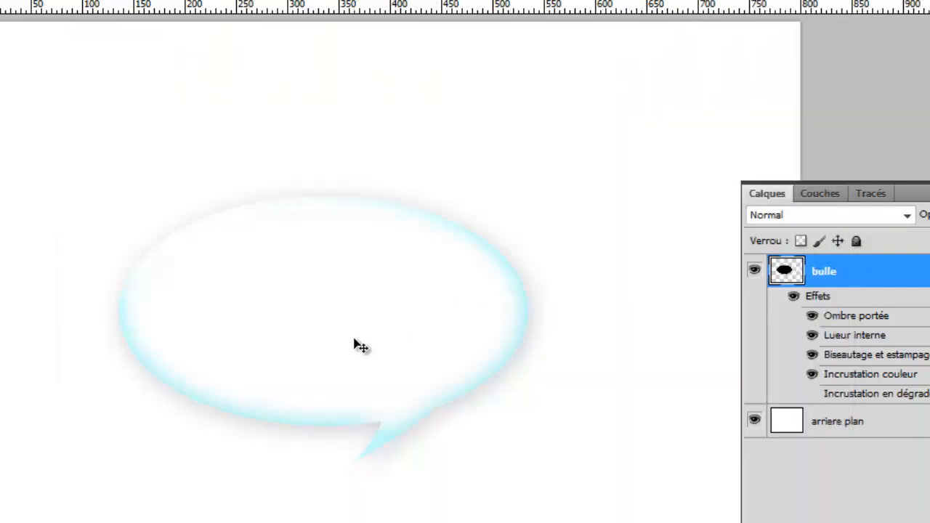